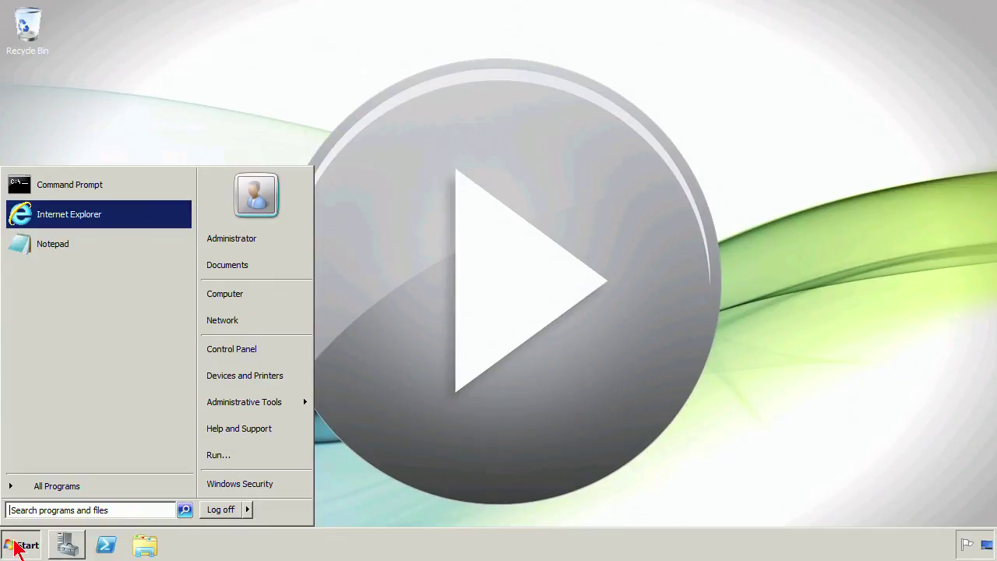
- Browse to C:\Windows\Microsoft.NET\Framework64 in the file explorer and check for the v4.0.30319 framework folder
click(16, 542)
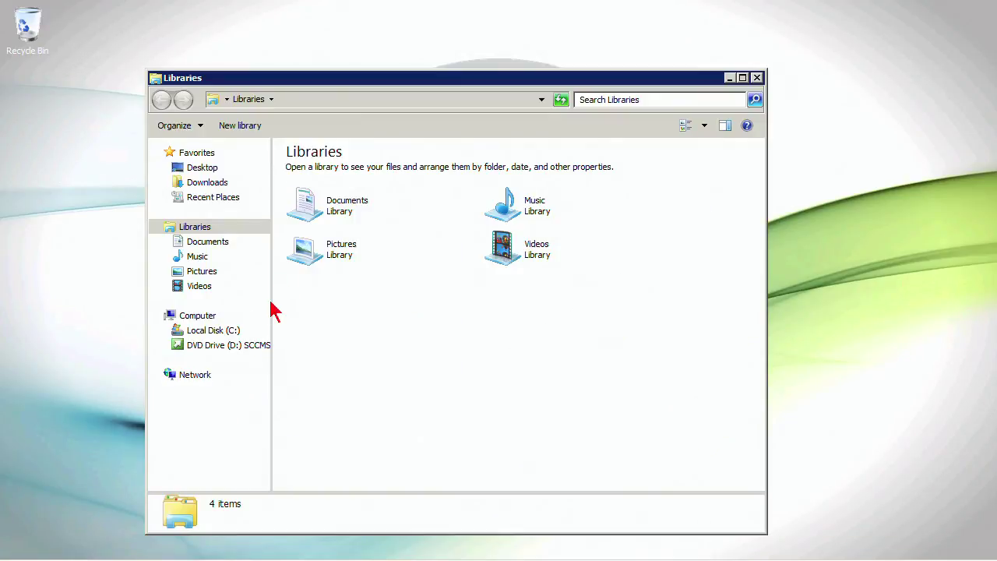
click(233, 333)
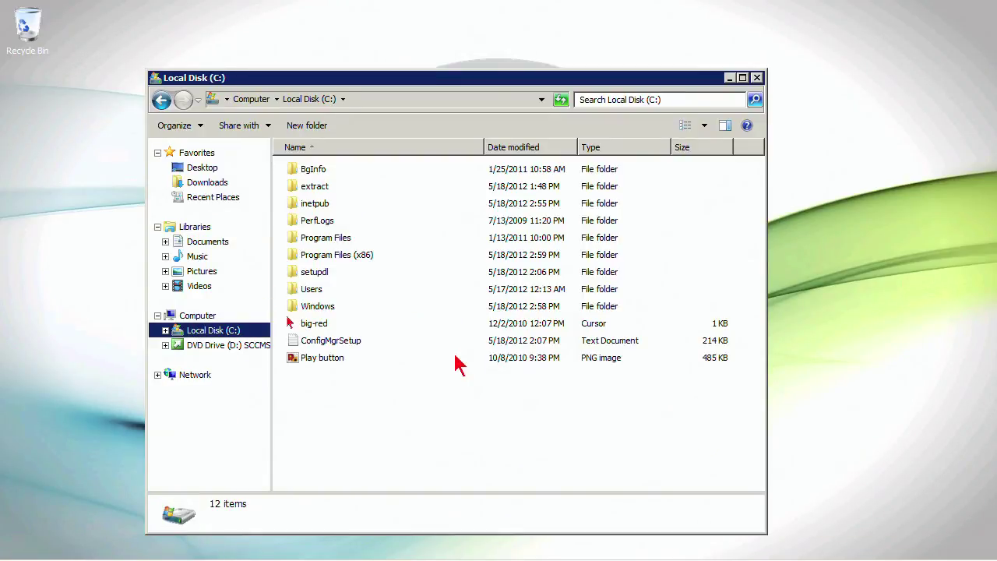
double_click(320, 308)
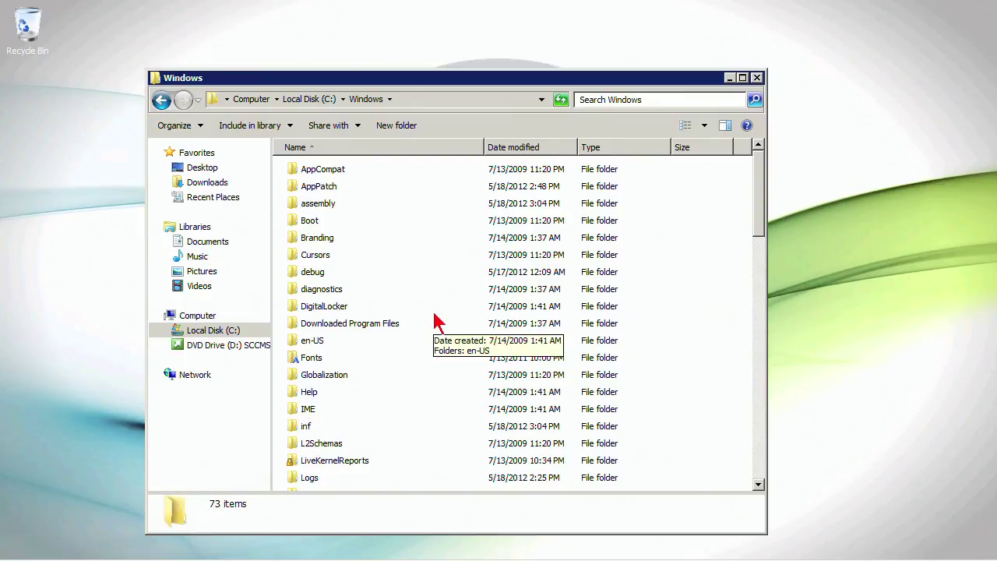
scroll(386, 282, down, 5)
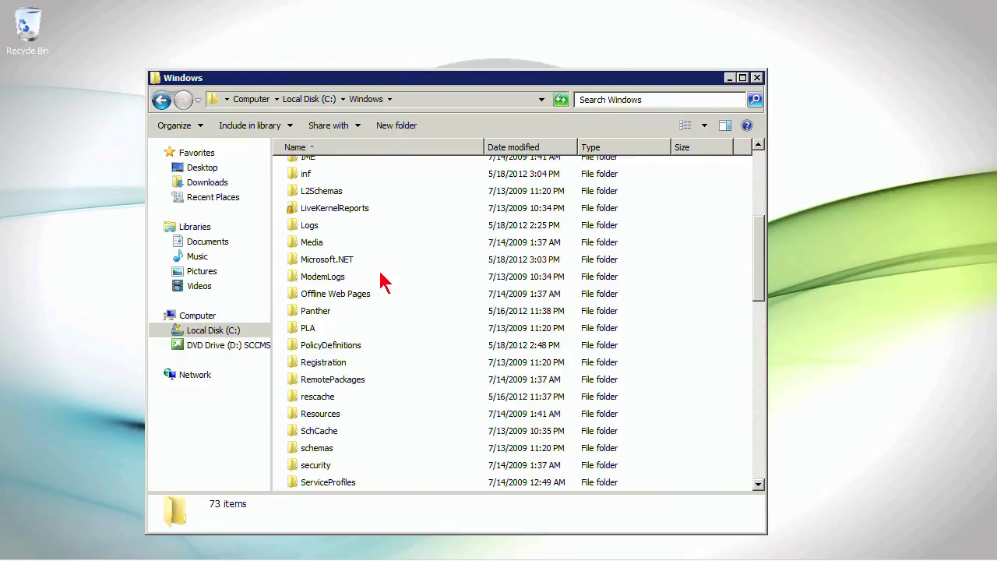
click(313, 260)
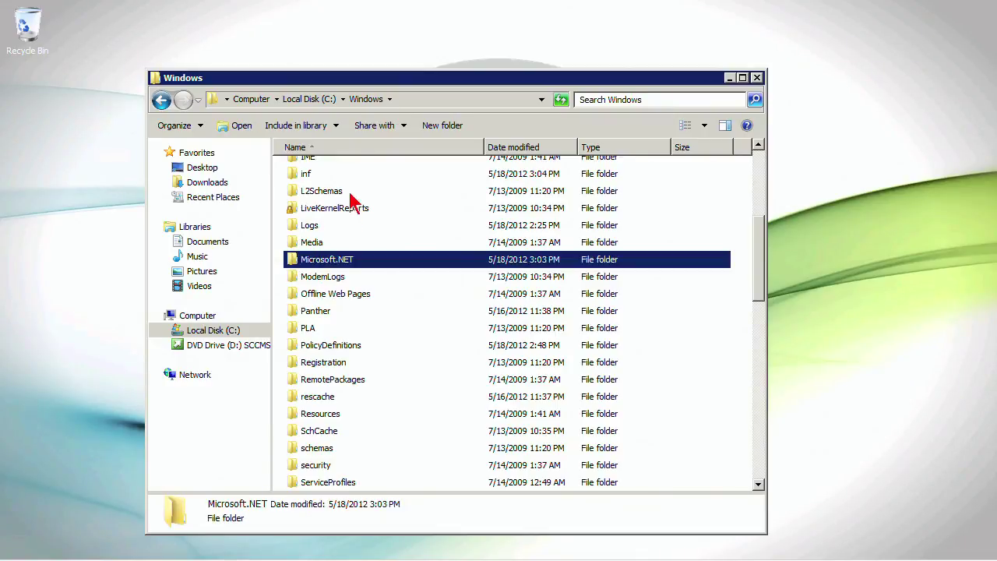
mouse_move(316, 265)
double_click(315, 265)
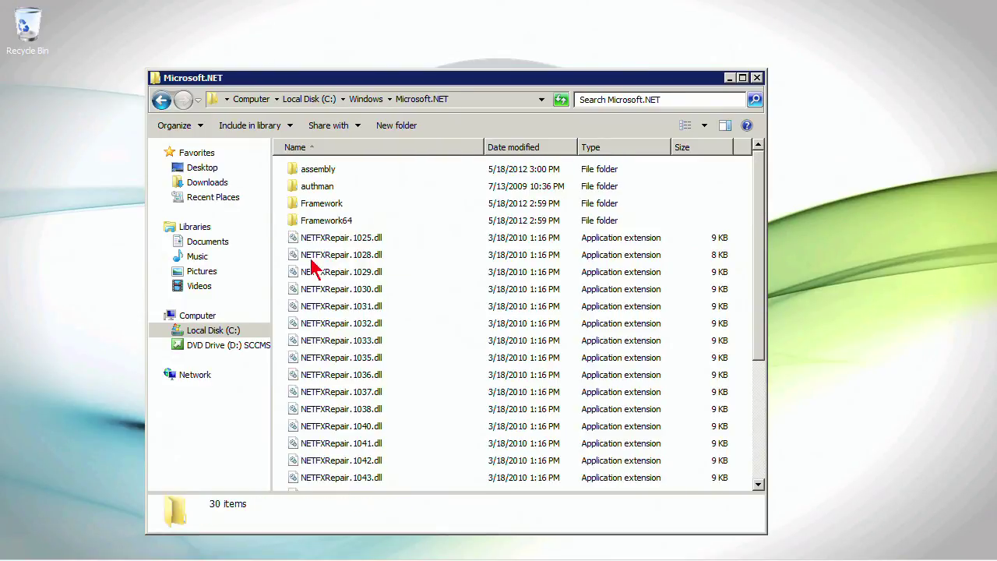
double_click(327, 223)
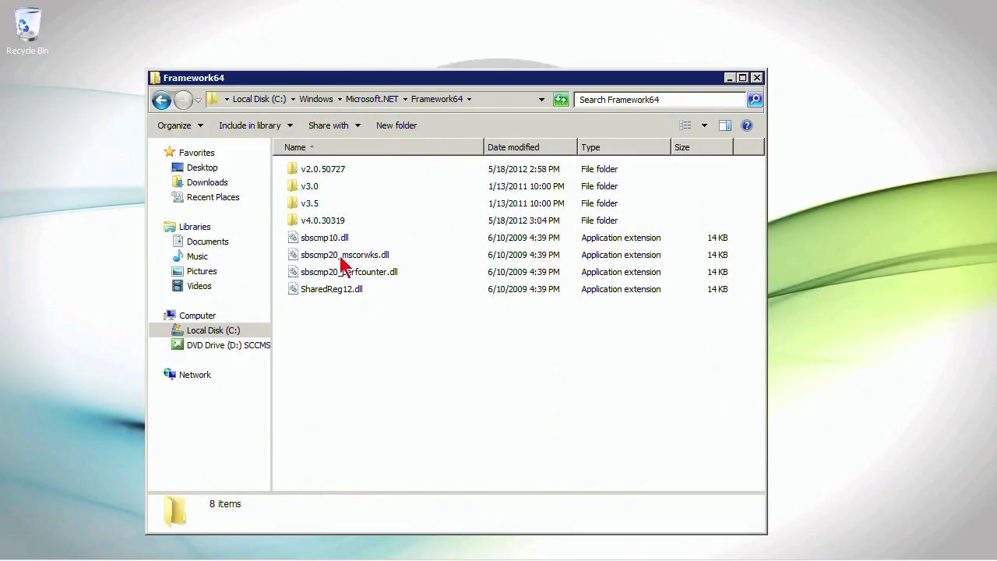
click(309, 225)
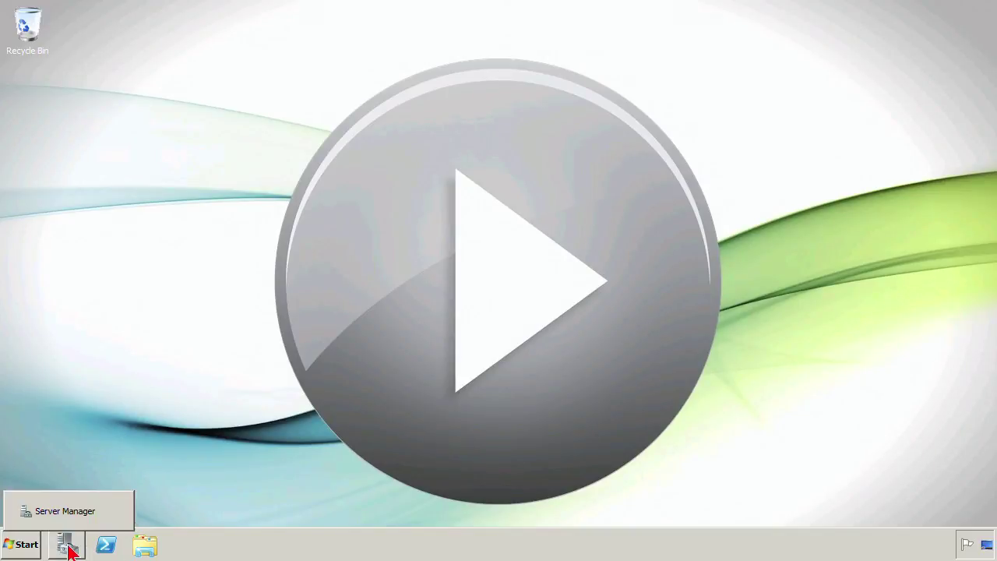
- Switch to Server Manager and review the role services of the Application Server and Web Server (IIS) roles
click(70, 550)
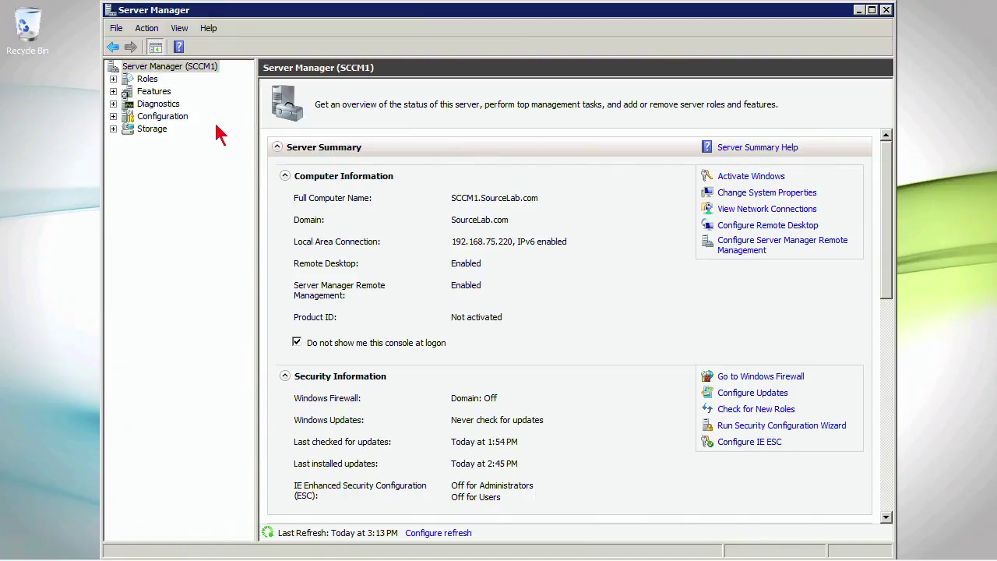
click(144, 79)
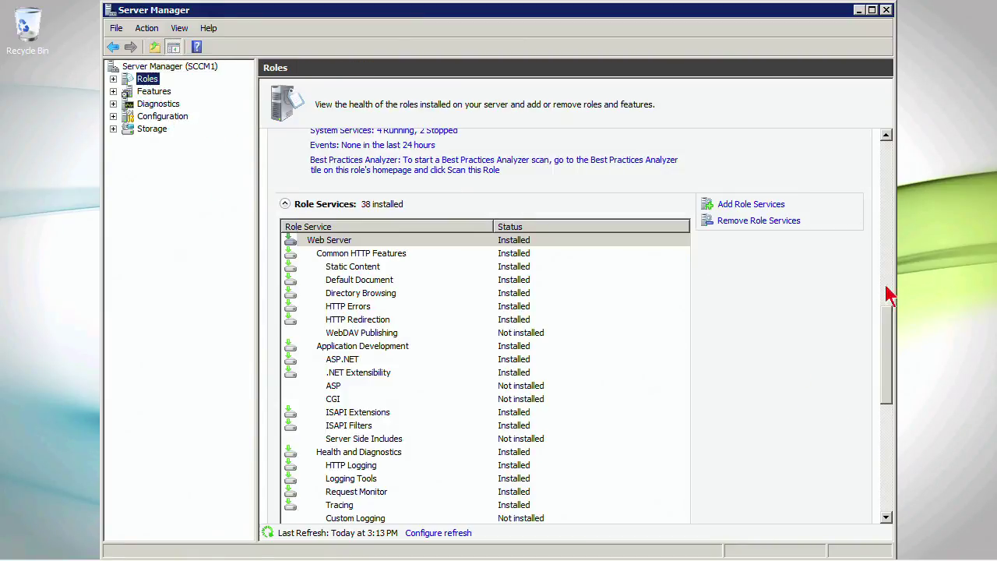
drag(891, 358, 899, 156)
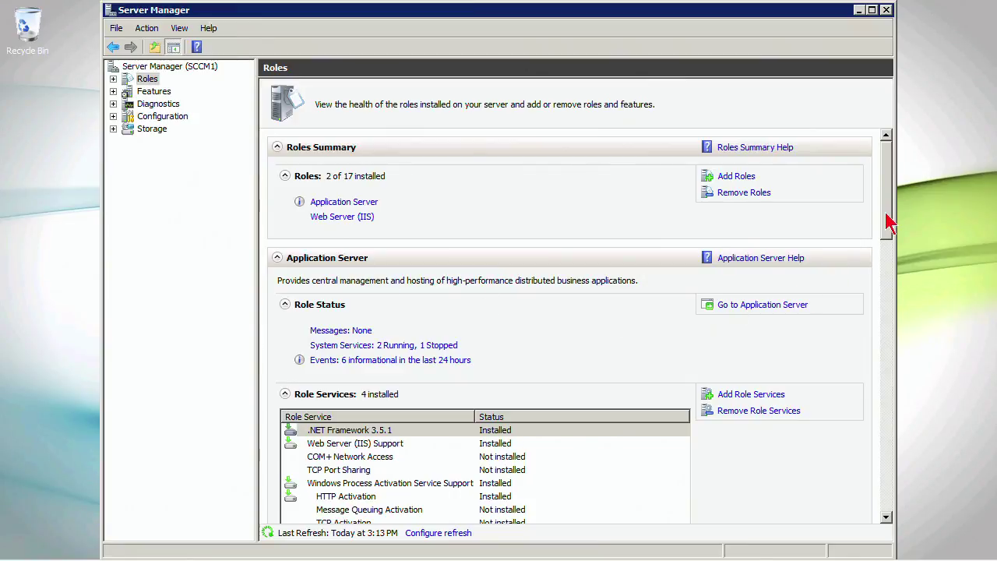
drag(890, 224, 880, 274)
click(368, 204)
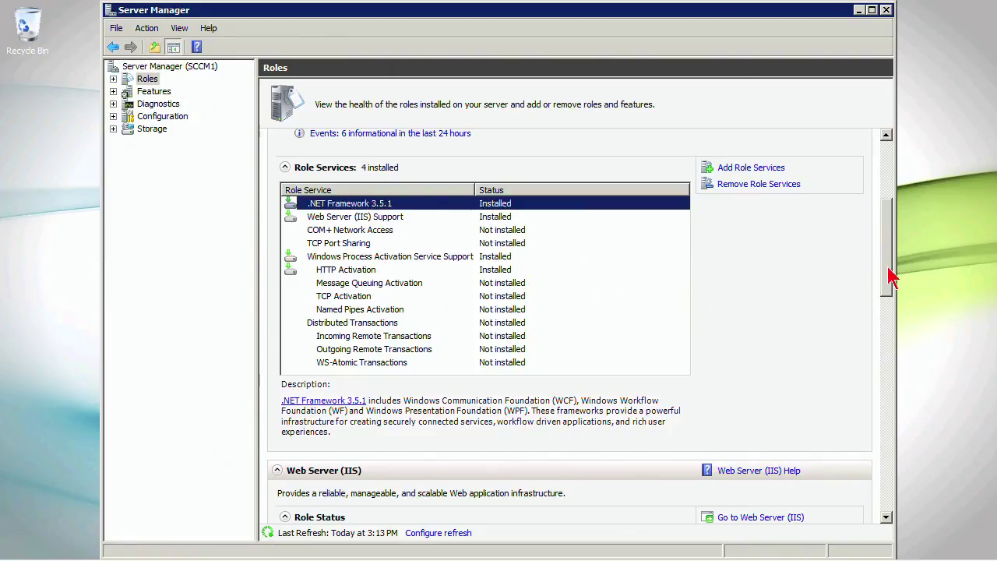
drag(892, 276, 873, 388)
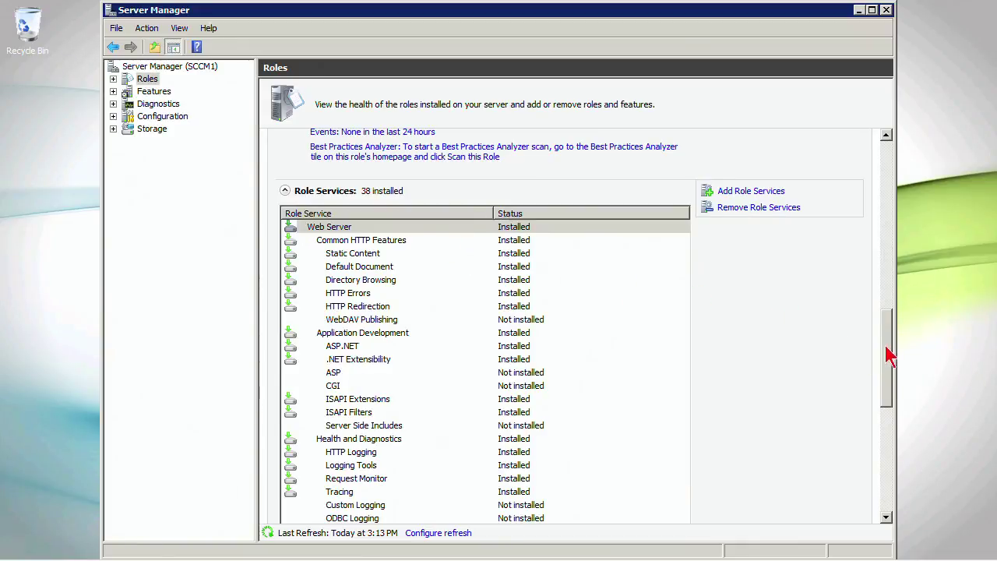
drag(887, 355, 890, 325)
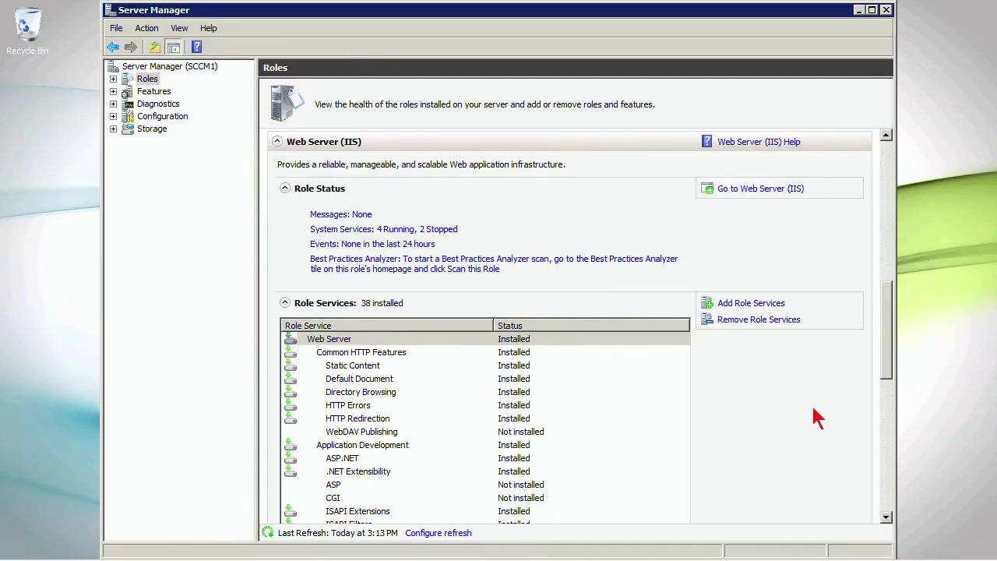
- Inspect the ASP.NET entry among the role services that can be added to Web Server (IIS), and cancel the wizard
click(740, 304)
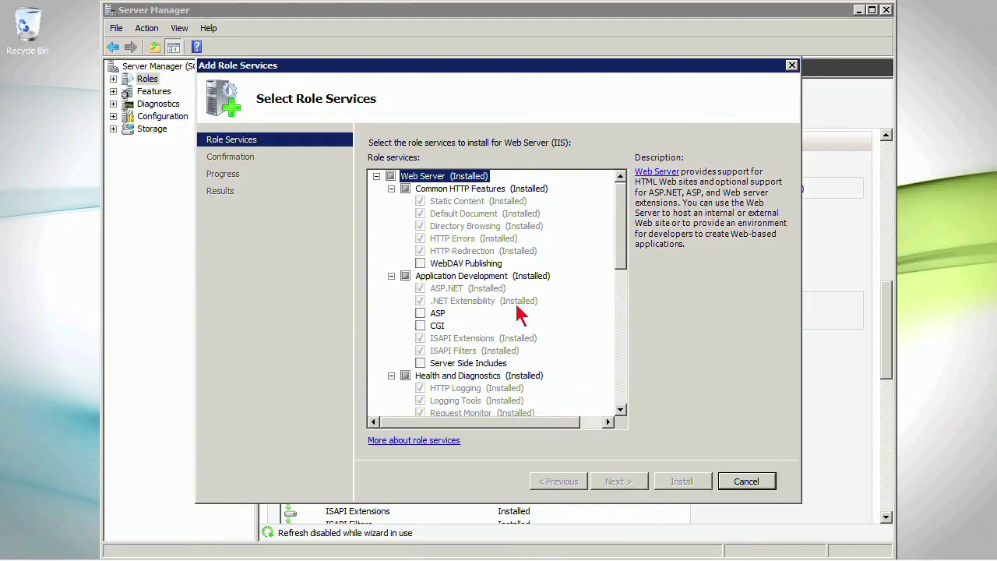
click(422, 288)
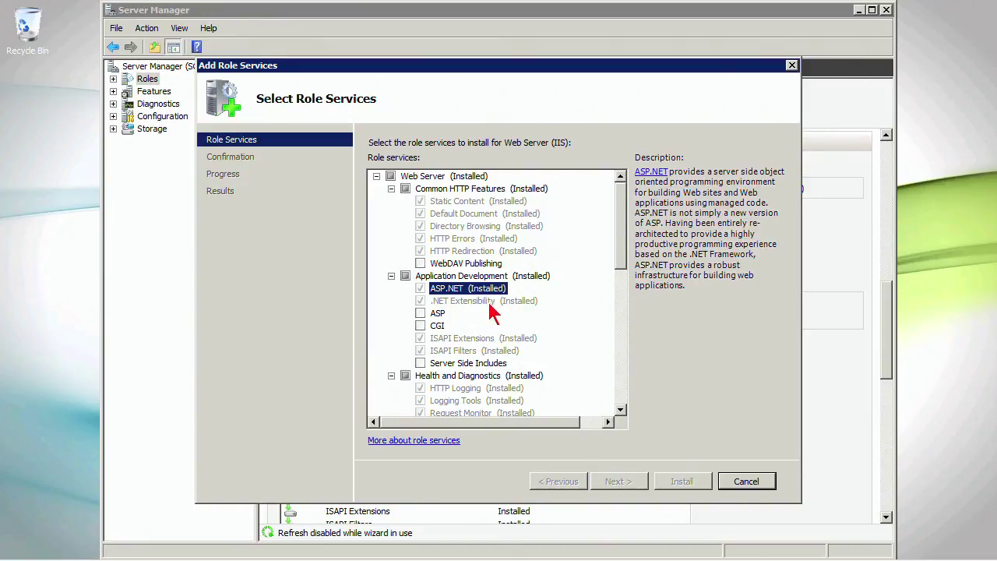
click(762, 485)
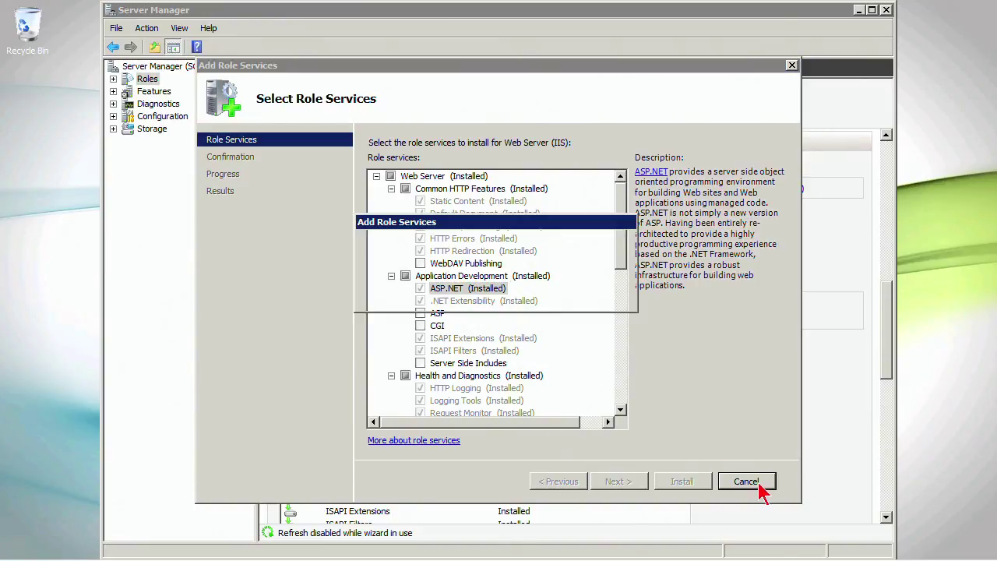
click(545, 294)
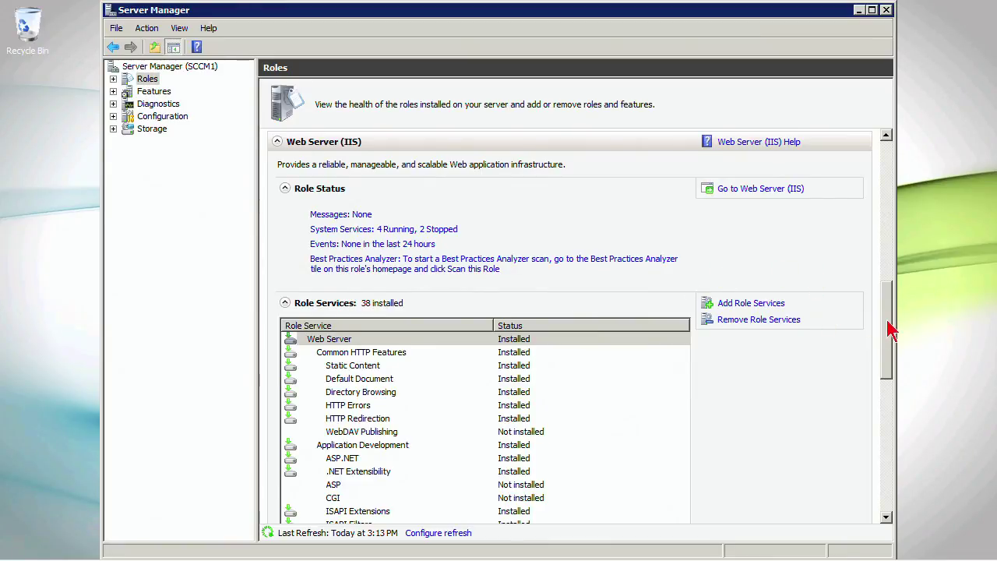
drag(891, 329, 893, 143)
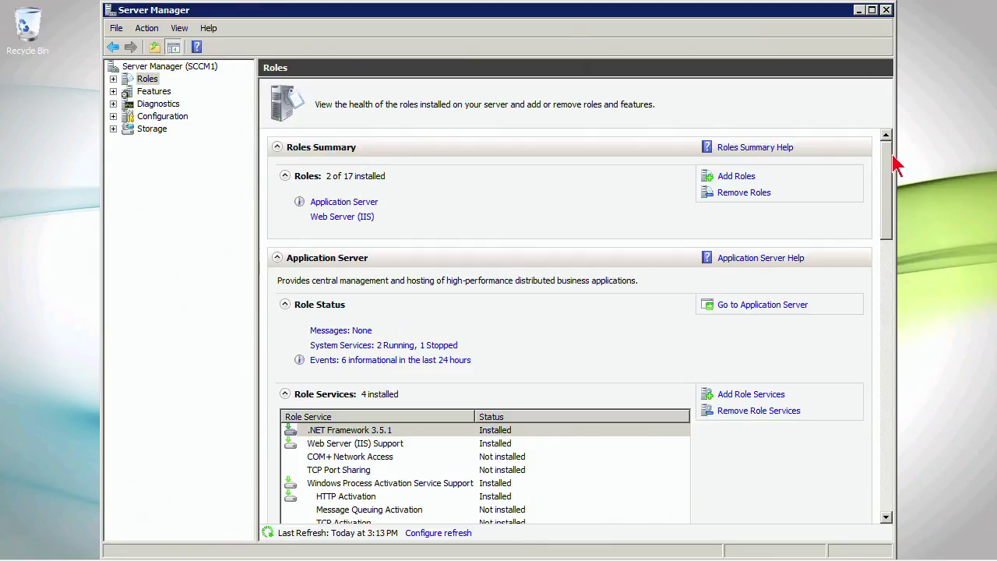
- Start adding server features and select Background Intelligent Transfer Service (BITS), checking its Compact Server and IIS Server Extension components
click(153, 92)
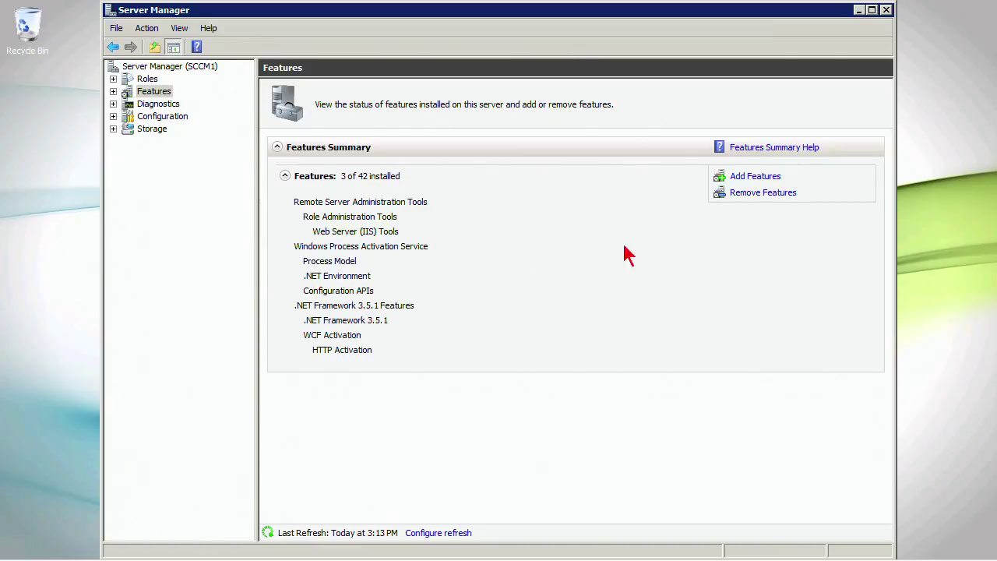
click(752, 178)
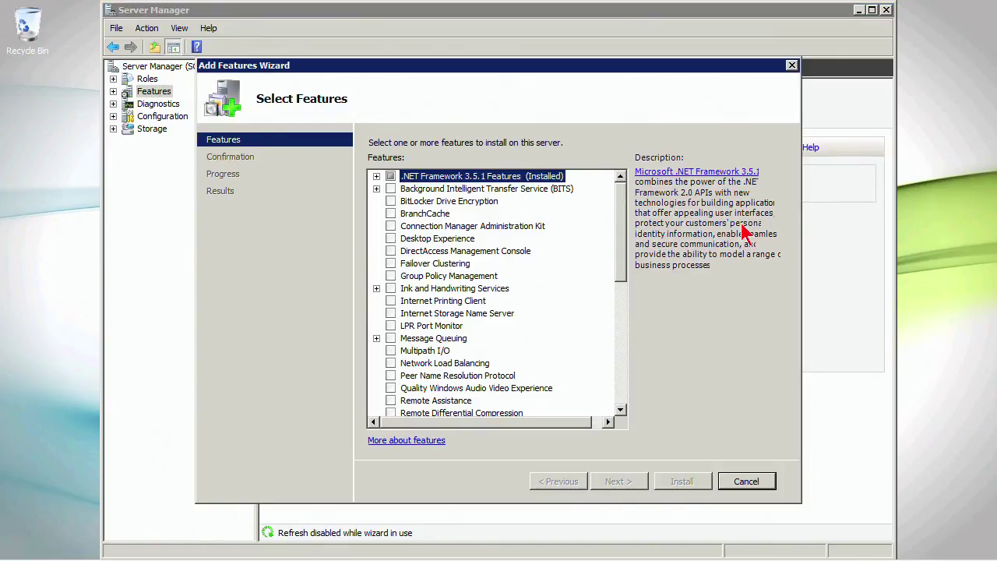
click(444, 189)
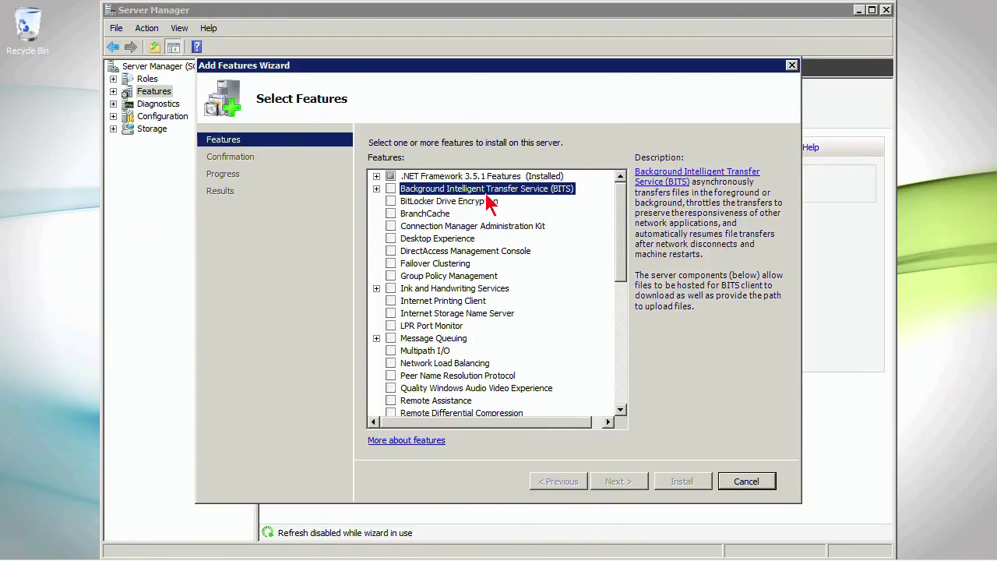
click(391, 190)
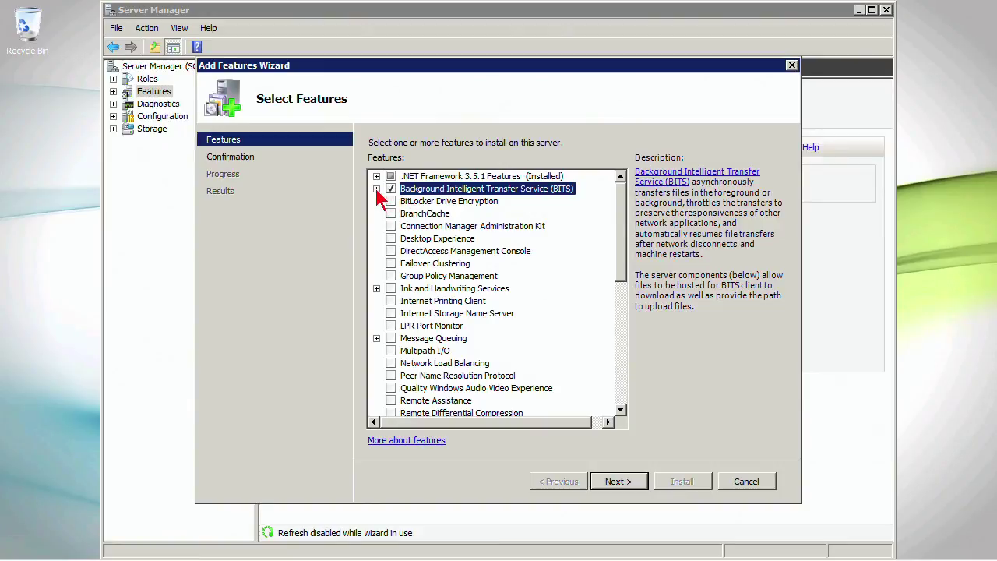
click(377, 189)
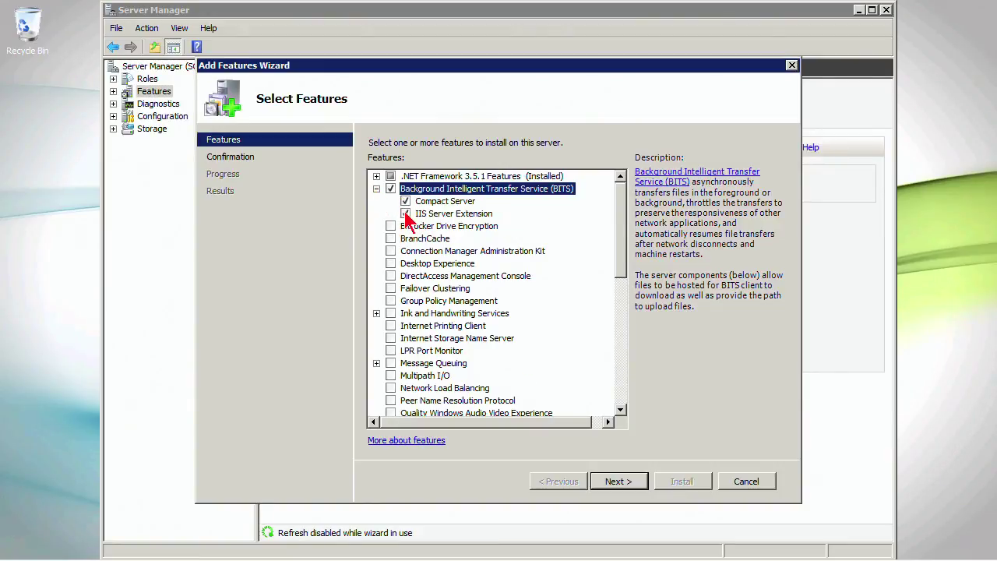
click(376, 188)
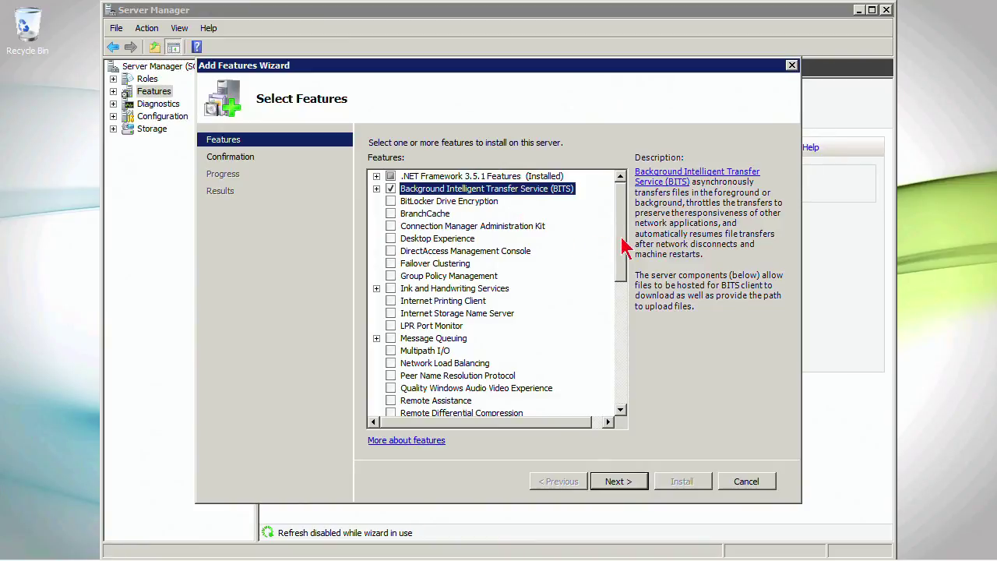
- Add Remote Differential Compression to the feature selection, install the selected features and close the wizard
drag(623, 246, 618, 312)
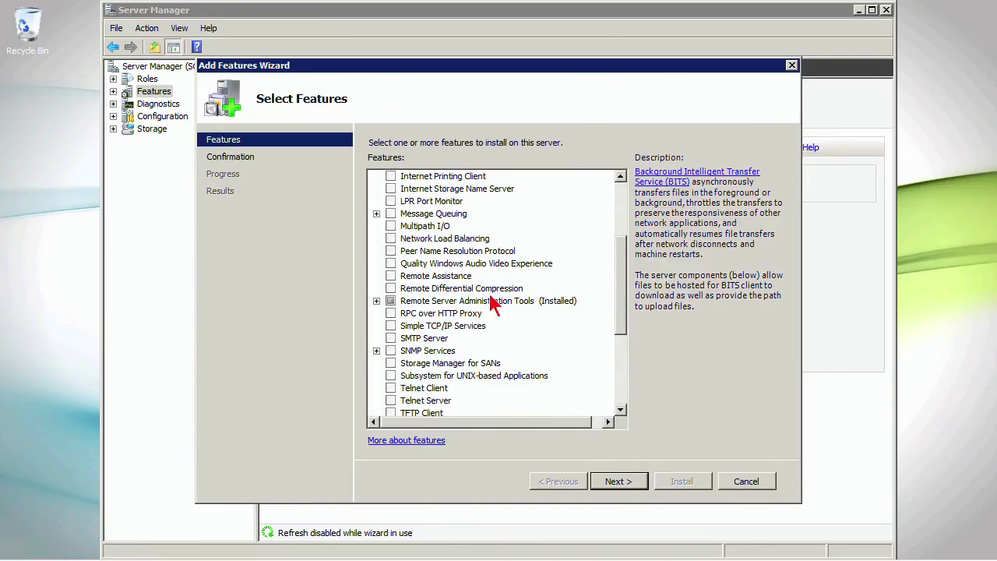
click(390, 288)
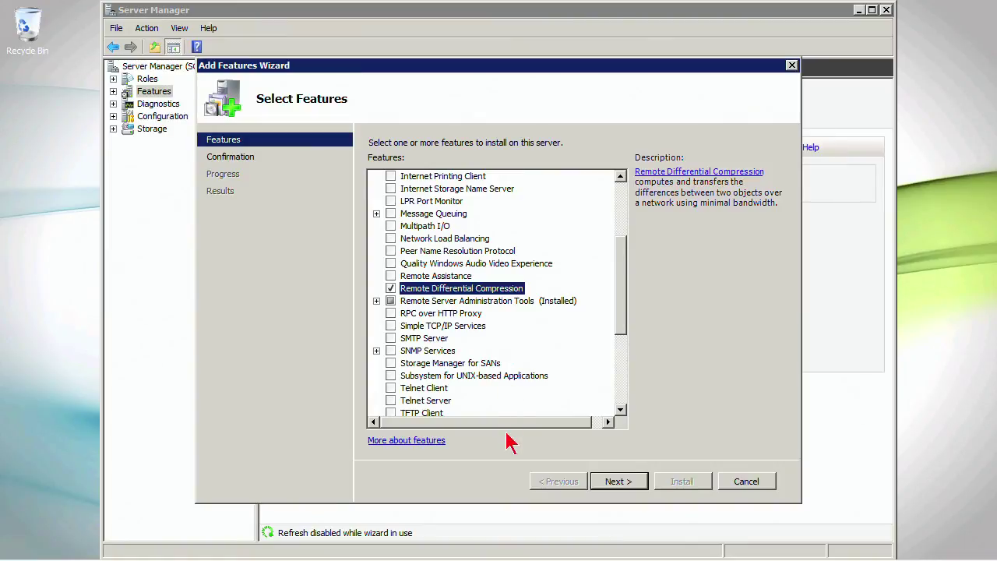
click(617, 482)
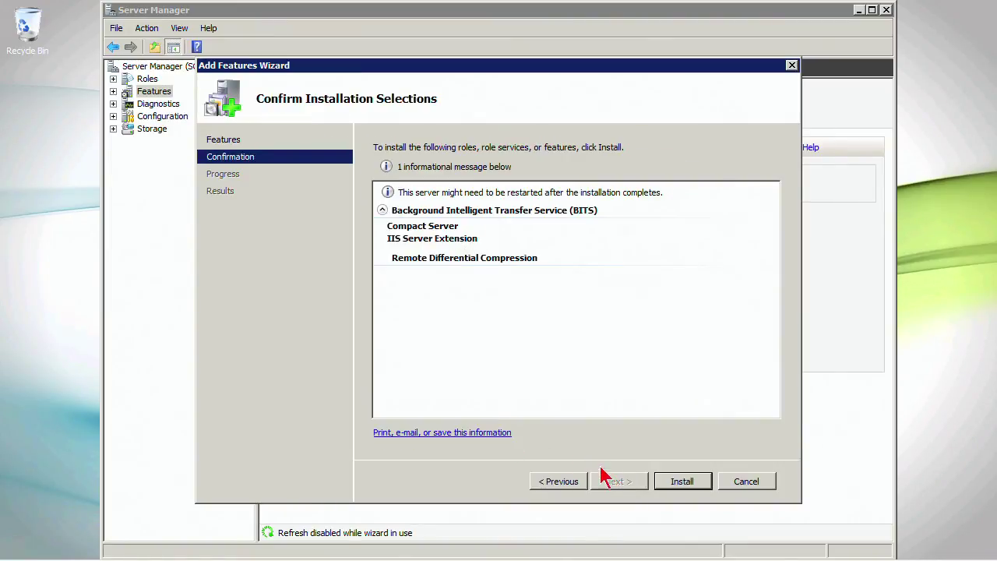
click(675, 483)
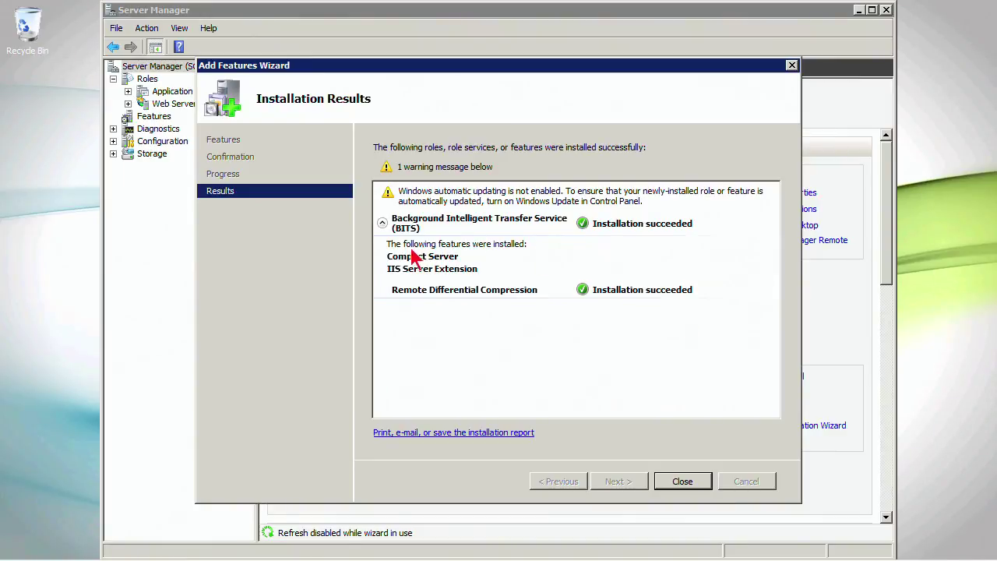
click(696, 485)
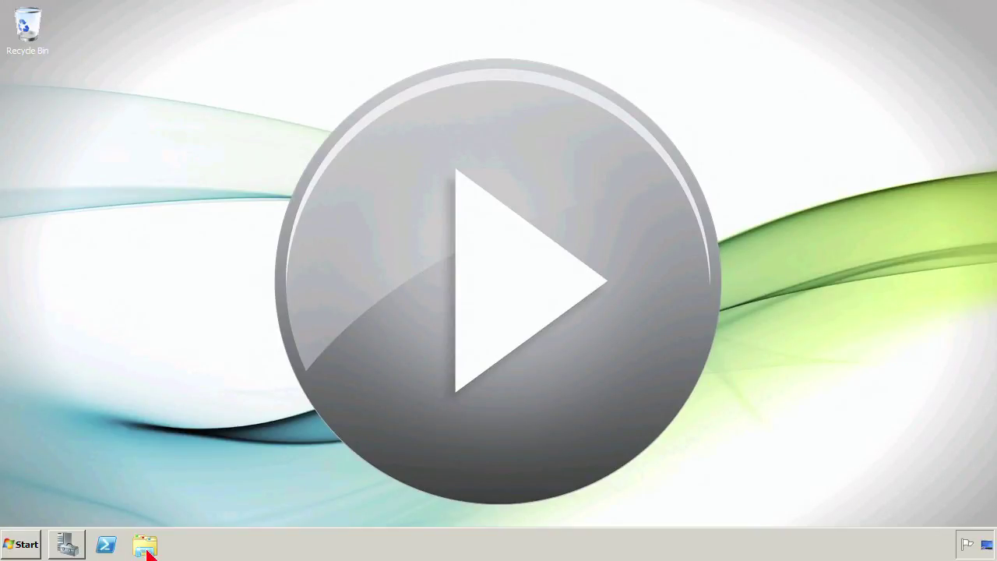
- Switch to the file explorer and open the SMSSETUP folder on the SCCM DVD in drive D:
click(147, 550)
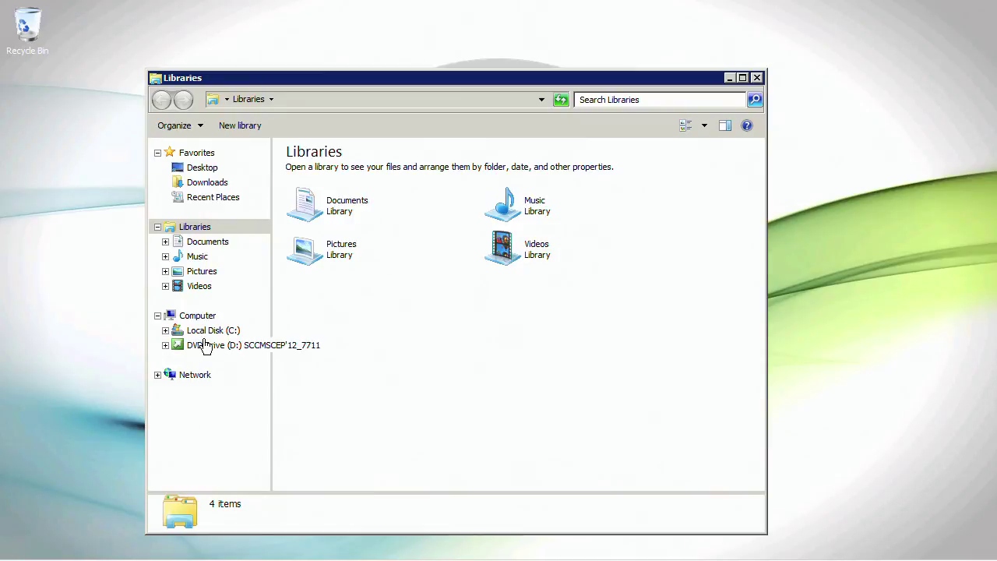
click(197, 315)
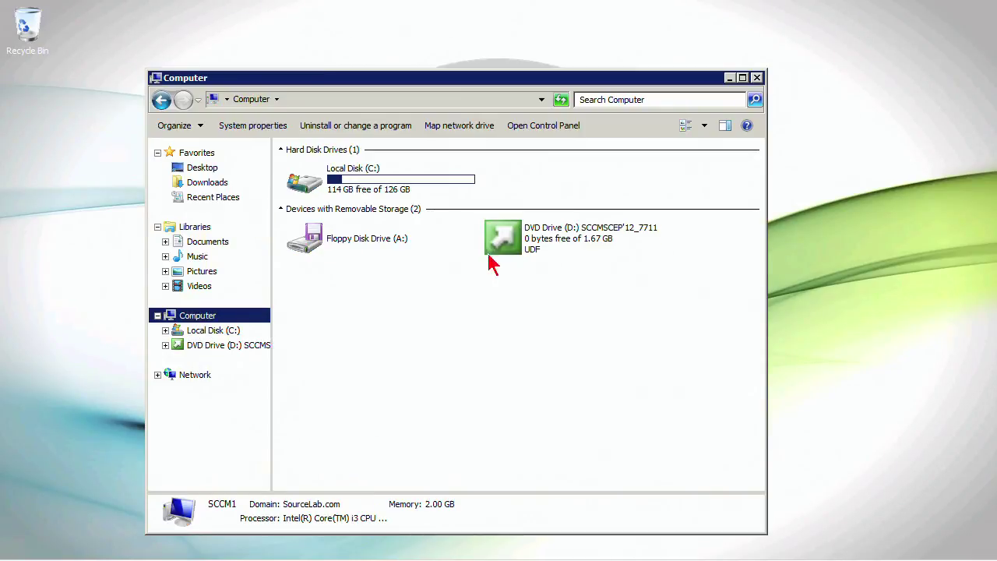
right_click(555, 239)
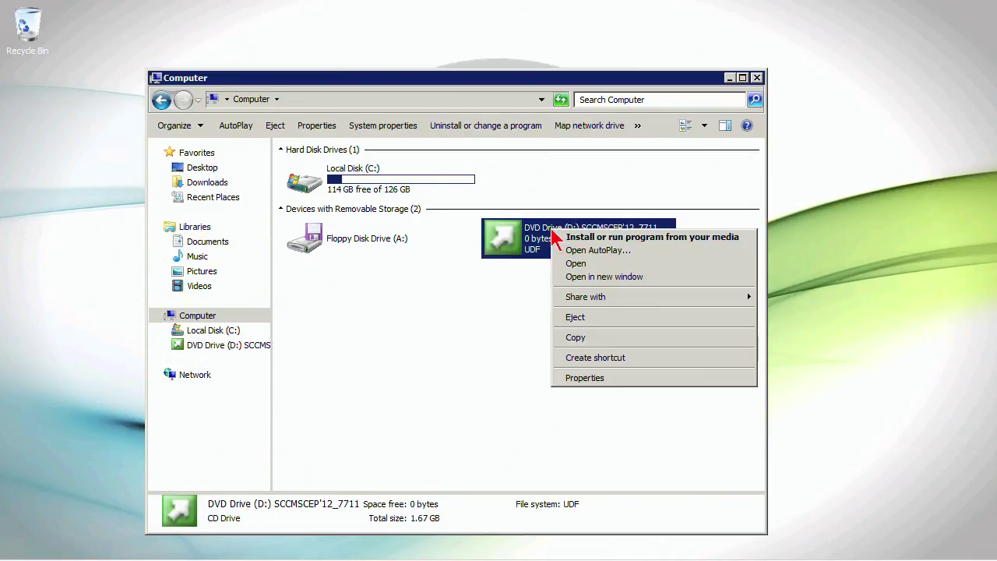
click(583, 269)
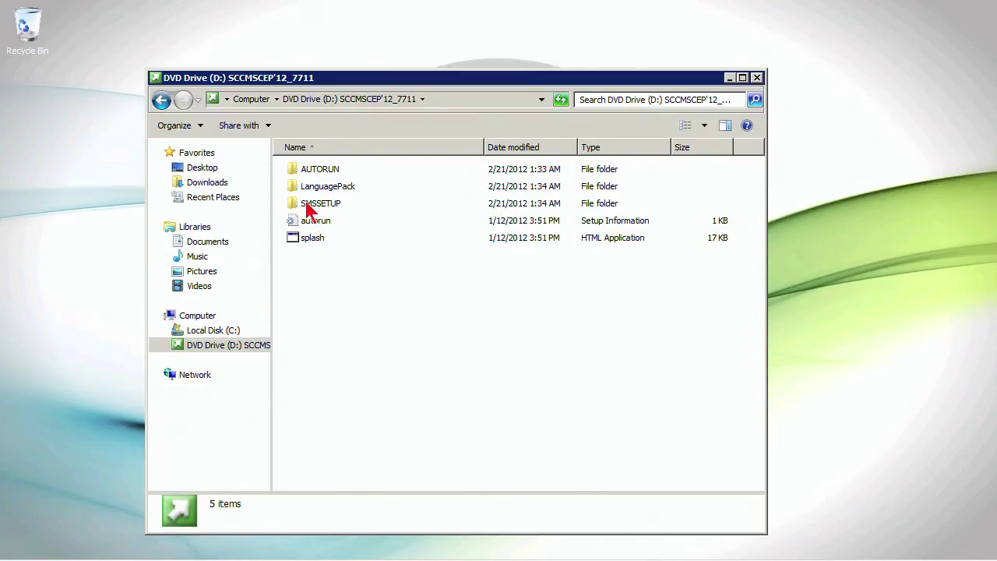
click(316, 207)
double_click(315, 207)
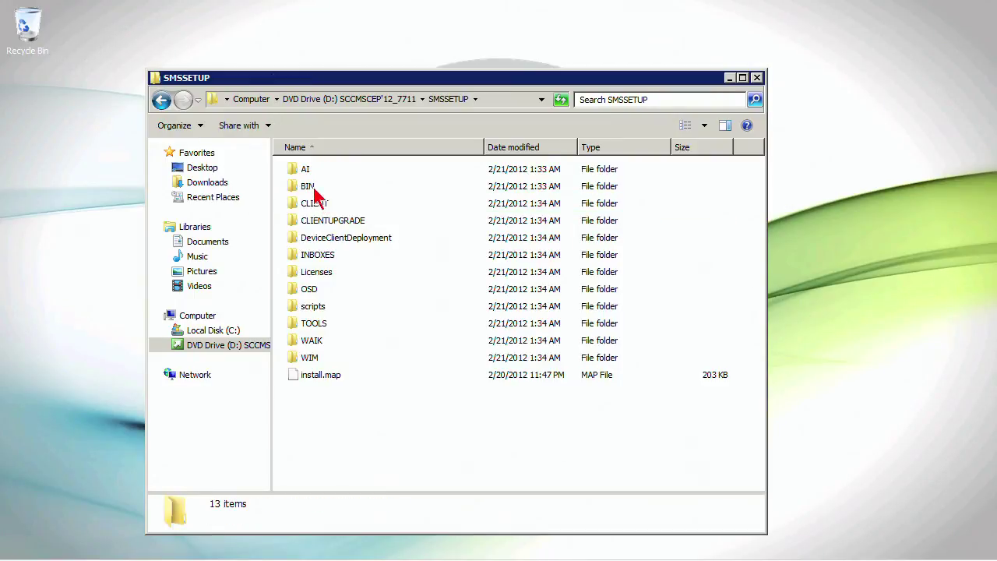
- Open the BIN folder and its X64 subfolder on the SCCM DVD
click(306, 193)
double_click(305, 189)
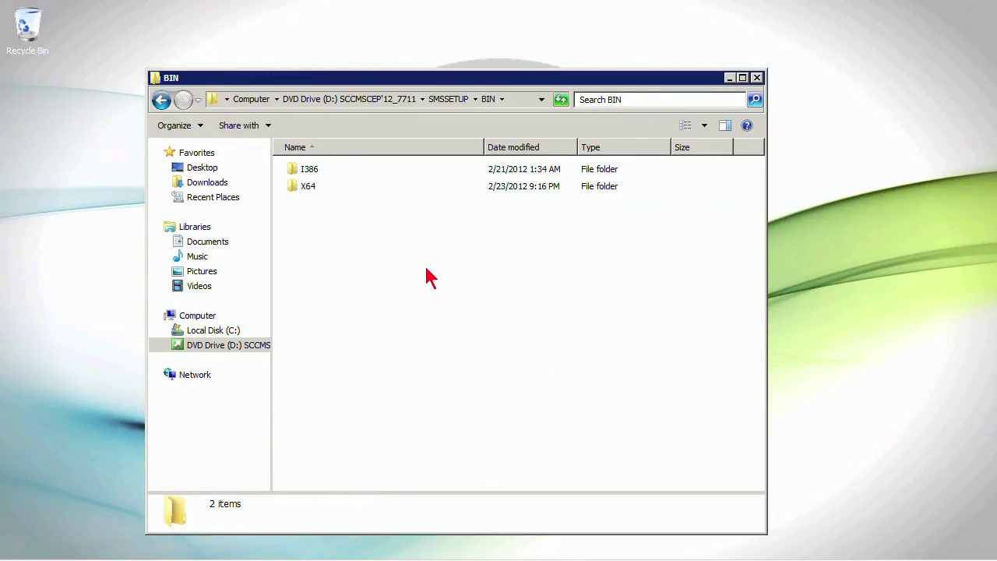
click(306, 186)
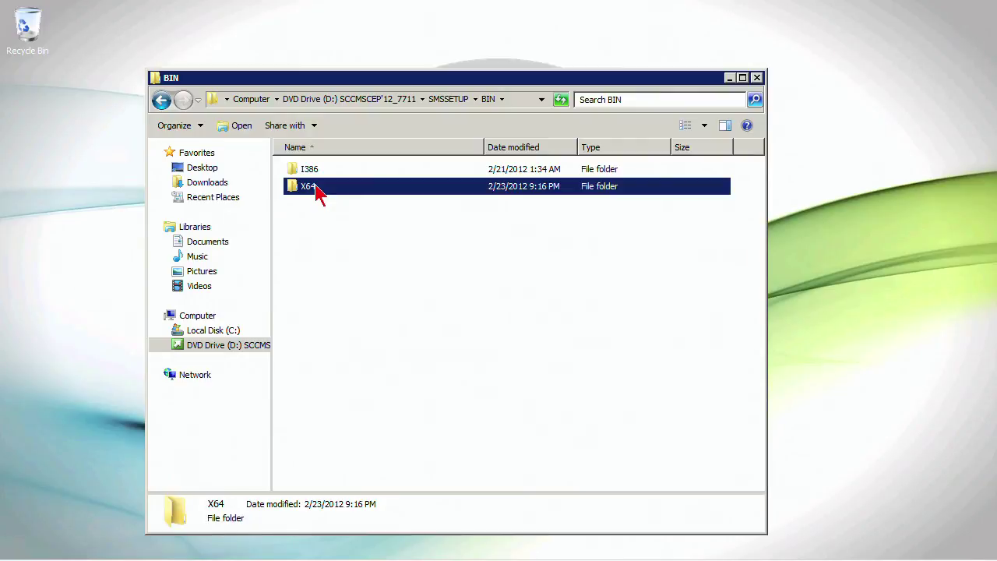
double_click(316, 187)
- Locate and select the prereqchk application among the files in the X64 folder
click(370, 409)
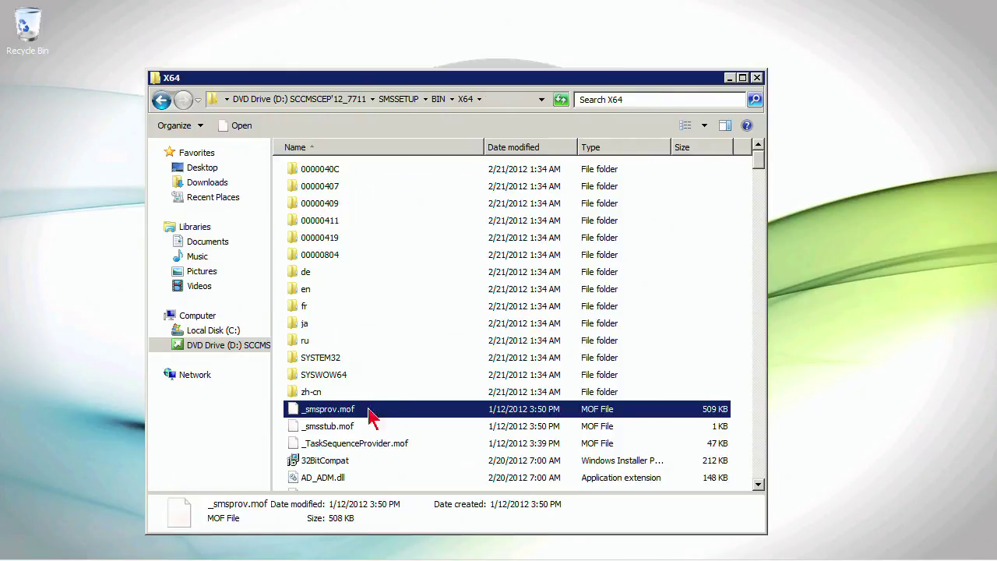
scroll(389, 409, down, 5)
key(p)
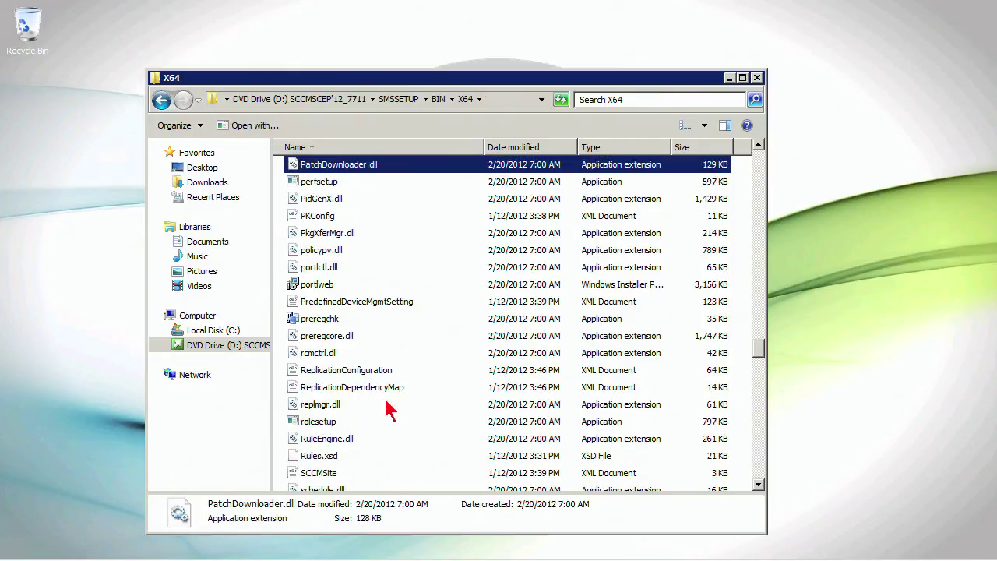
click(319, 318)
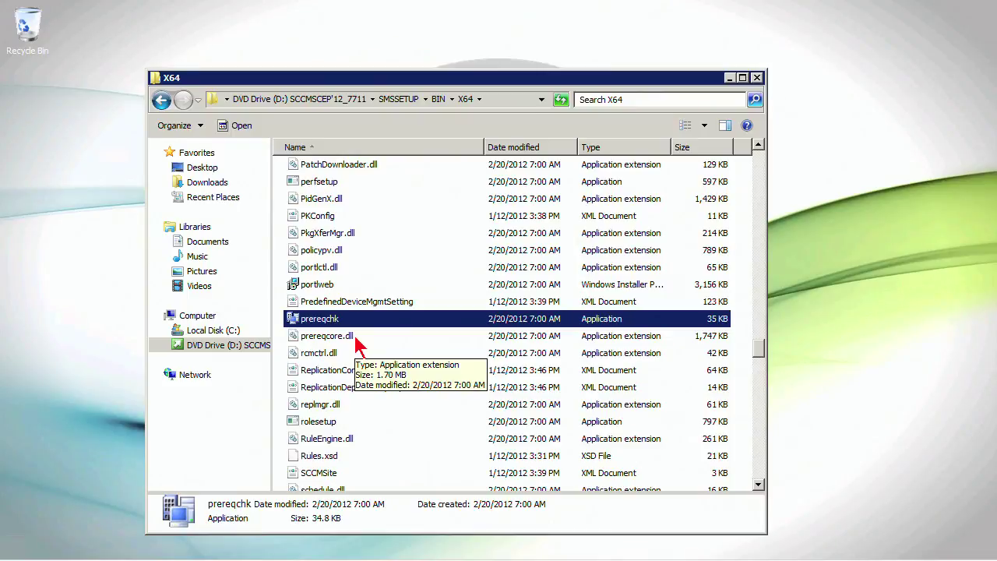
- Find and select the setupdl application in the same X64 folder
scroll(358, 343, up, 1)
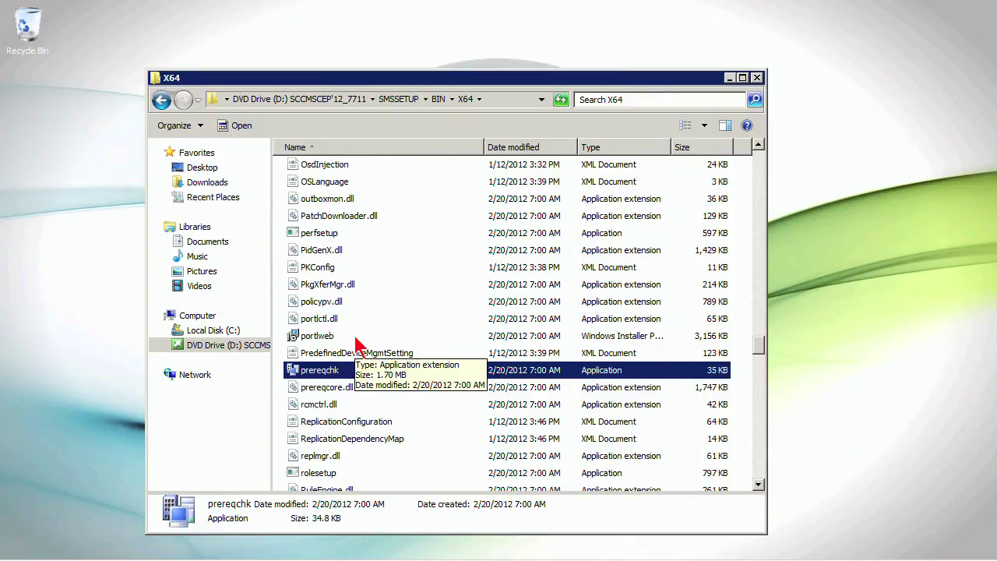
scroll(358, 342, up, 3)
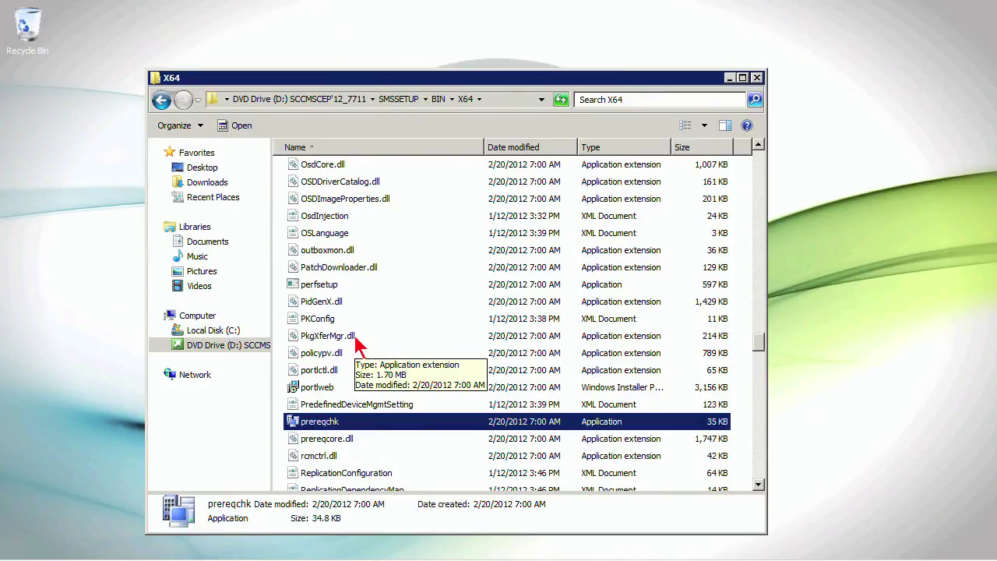
click(360, 337)
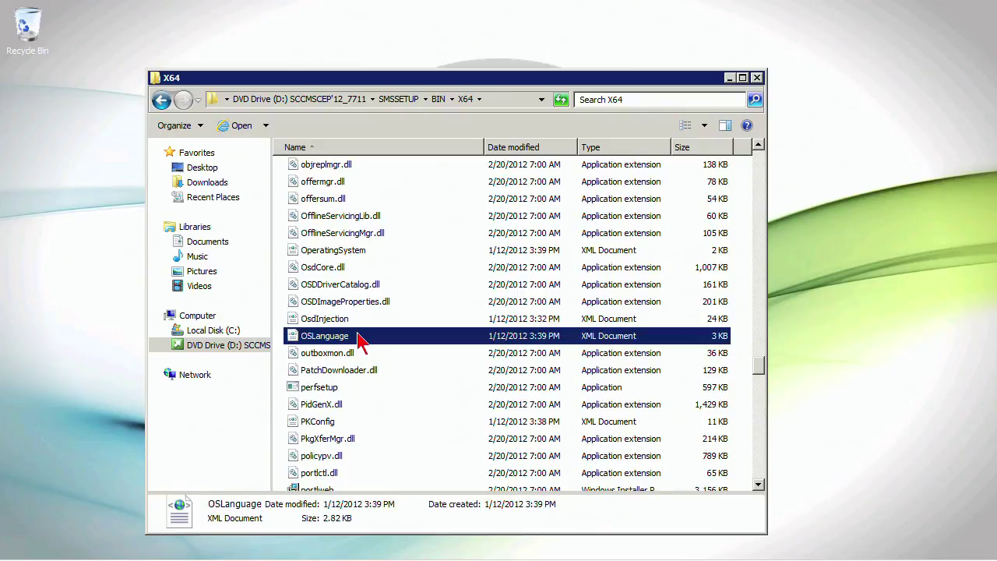
key(s)
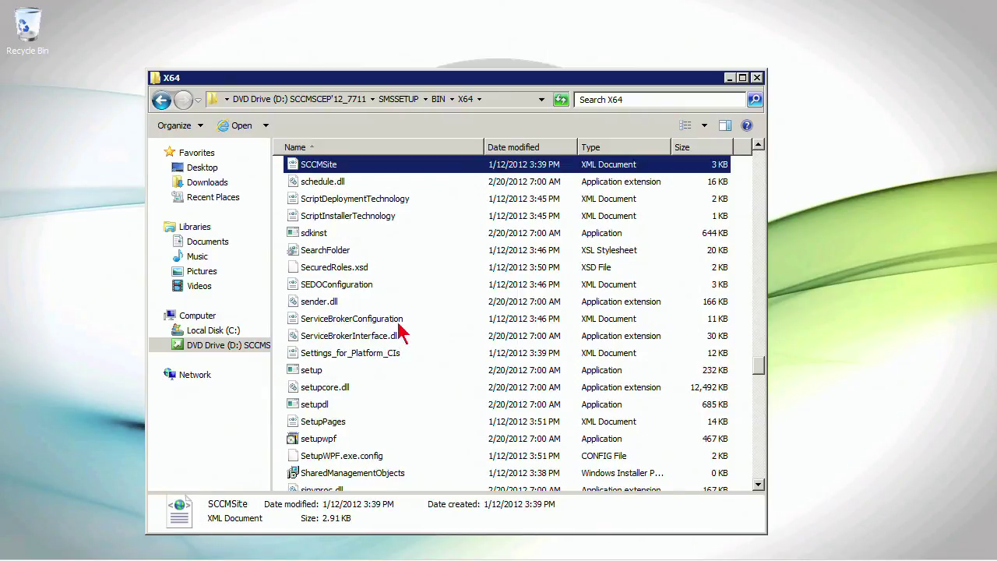
click(307, 406)
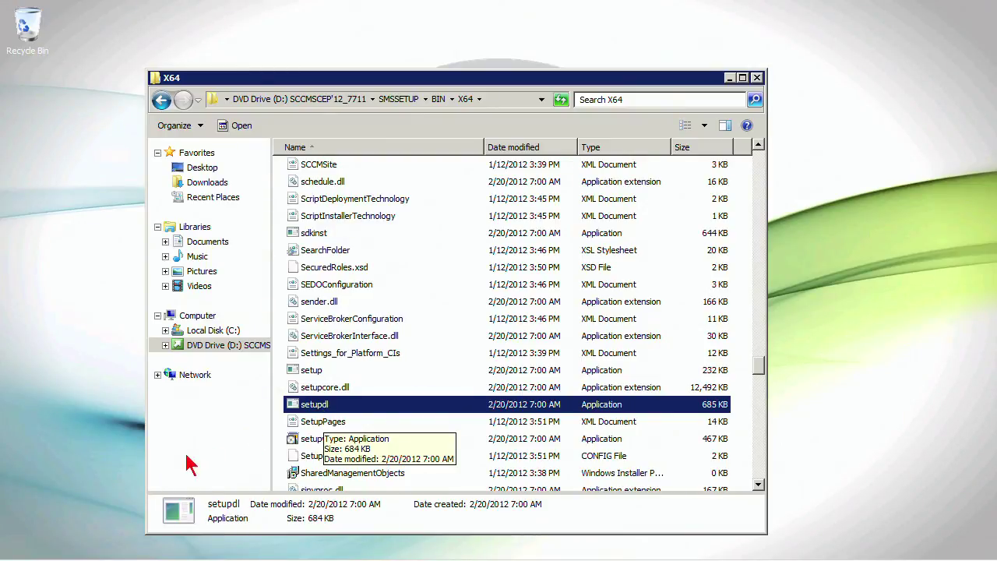
- Open the setupdl folder on Local Disk (C:) in a separate Computer window
click(23, 545)
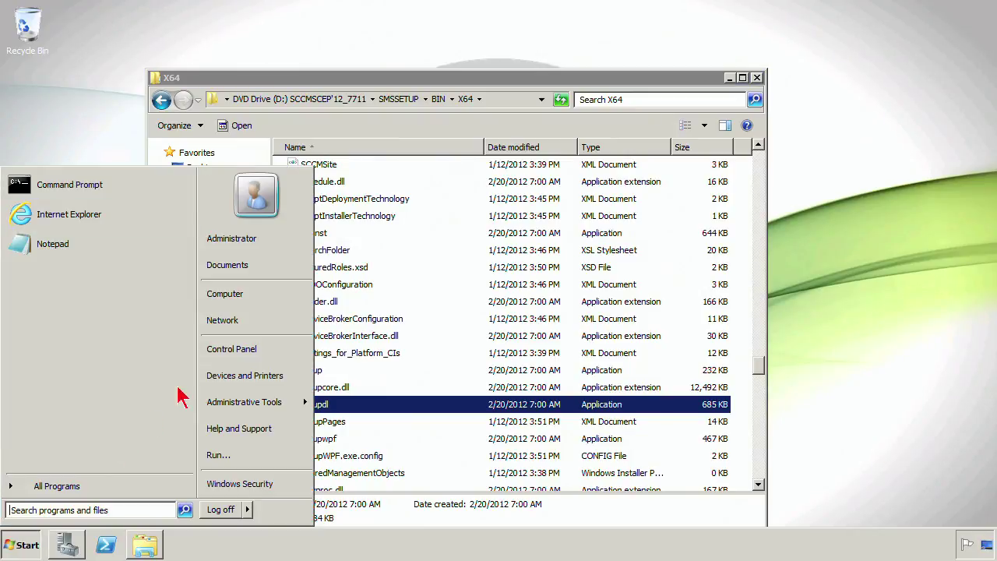
click(224, 293)
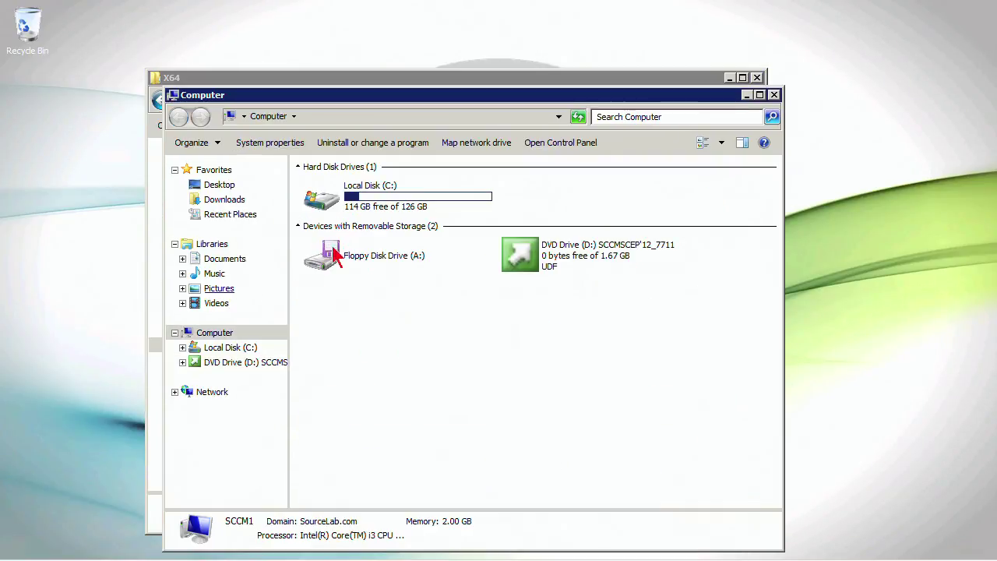
double_click(363, 197)
click(322, 292)
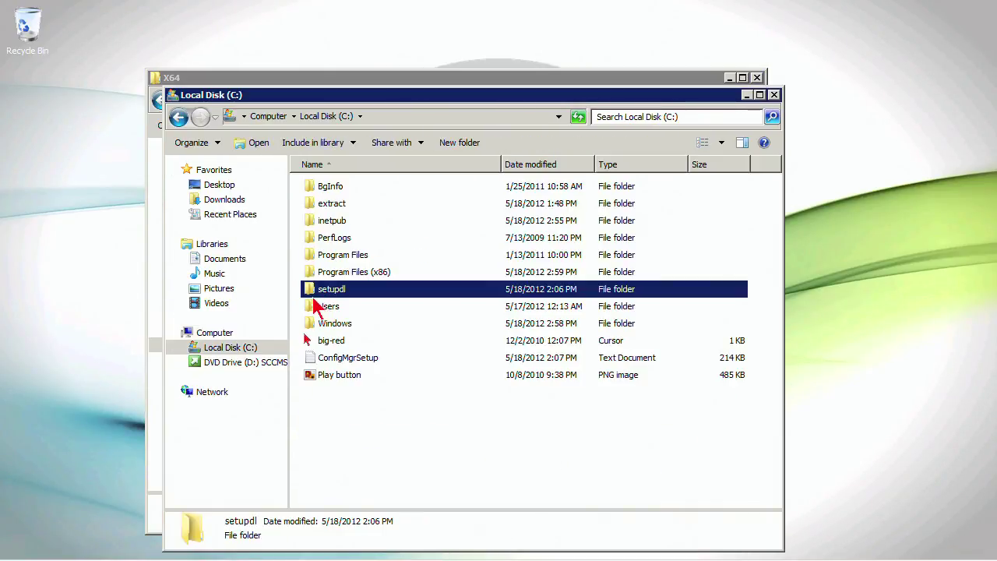
double_click(325, 293)
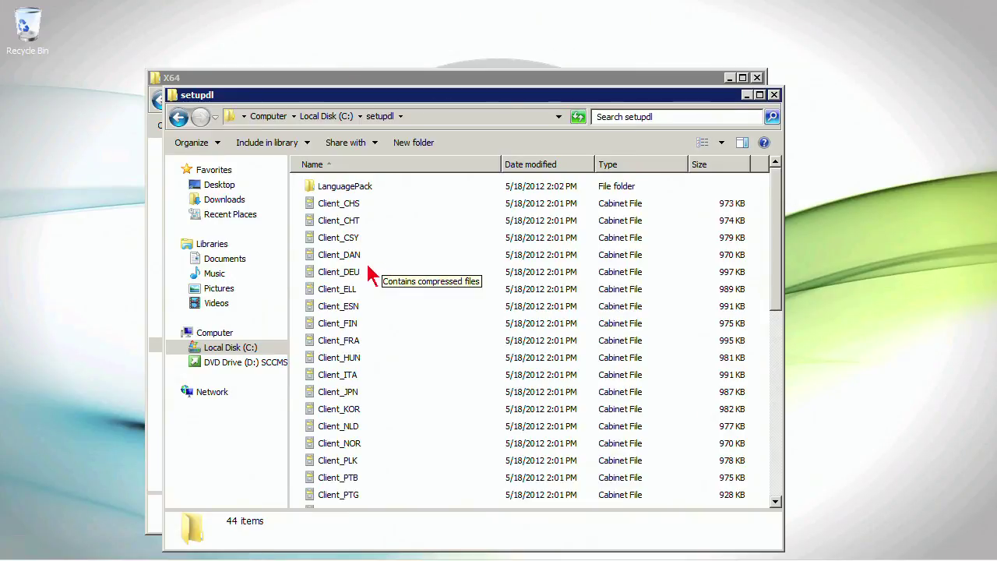
- Look through the downloaded files in setupdl, picking out the dotNetFx40_Full_x86_x64 and msxml6_x64 installers
click(370, 274)
scroll(382, 302, down, 5)
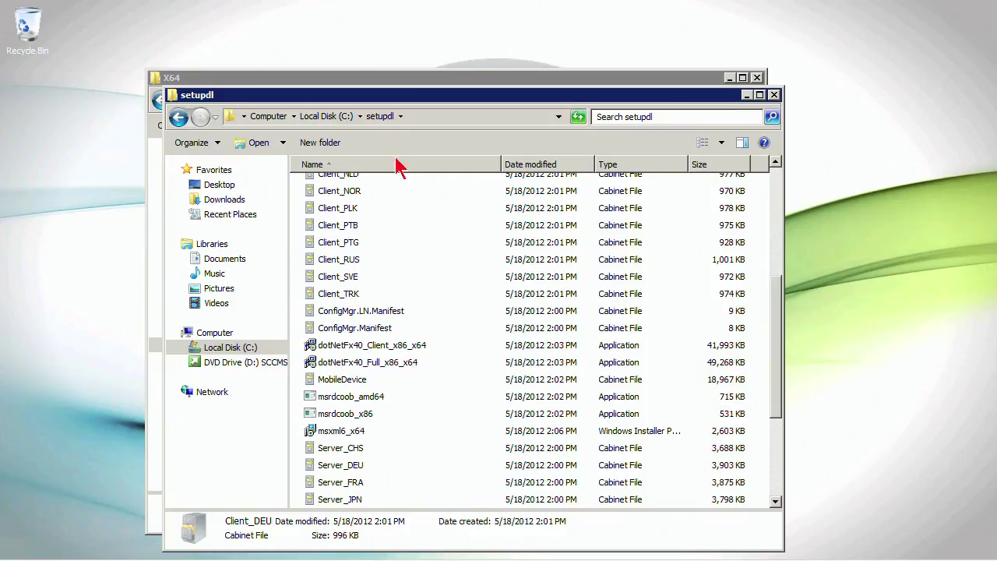
scroll(373, 364, down, 1)
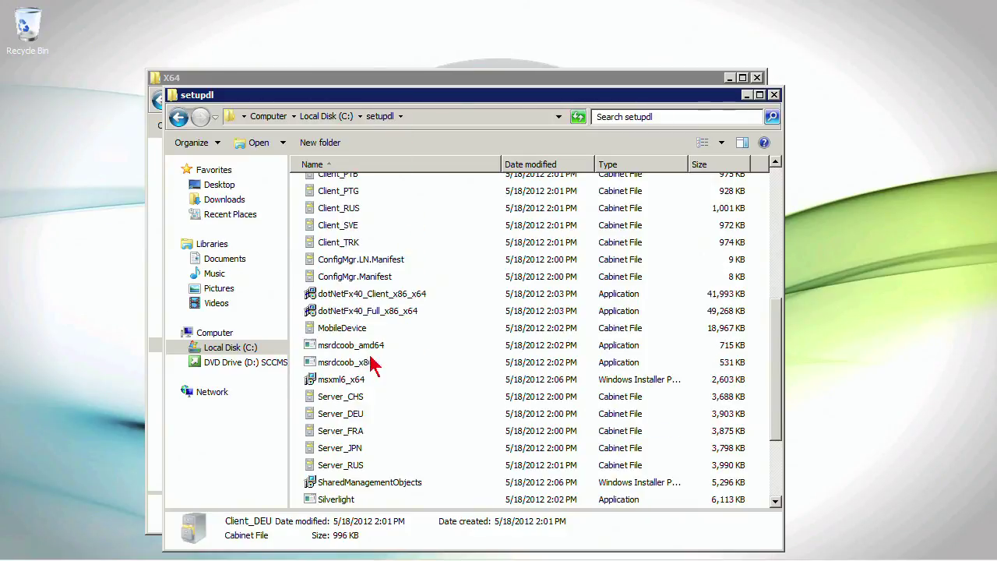
click(358, 314)
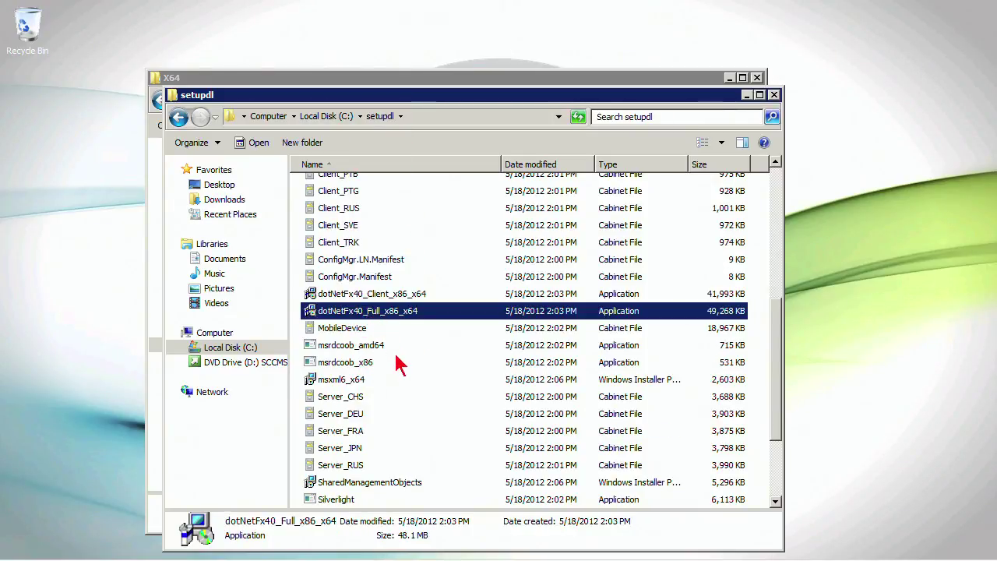
click(367, 381)
- Examine the Silverlight, SQLEXPR_x64_ENU and WindowsUpdateAgent30-x64 installers among the downloaded files, including the file details of SQLEXPR_x64_ENU
scroll(453, 390, down, 1)
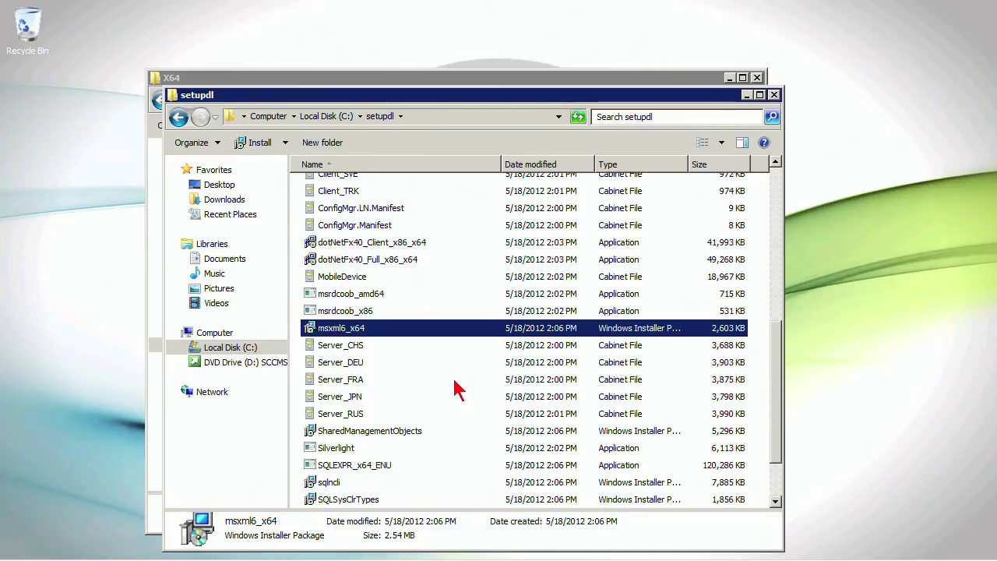
scroll(459, 390, down, 1)
scroll(459, 390, down, 1)
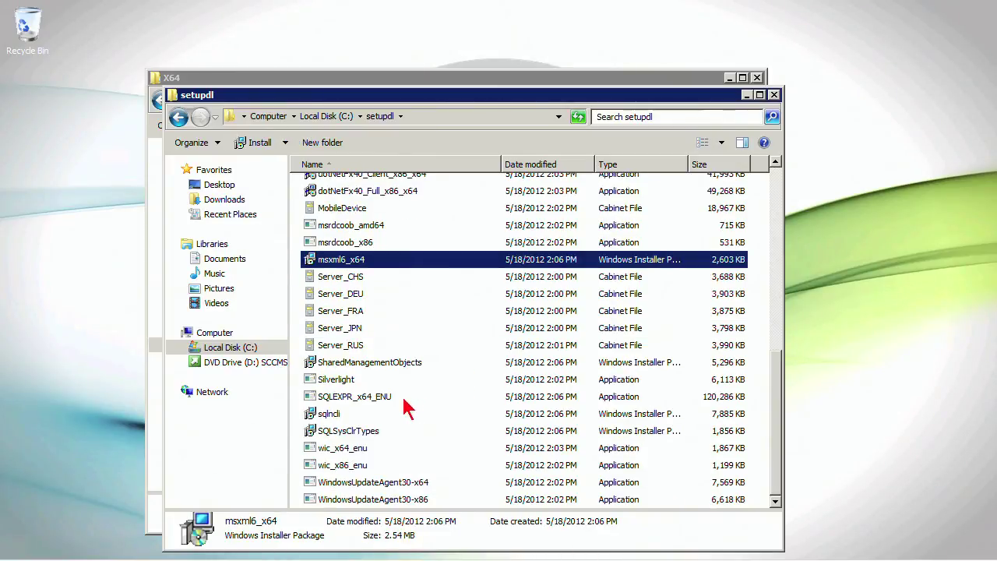
click(357, 382)
click(348, 399)
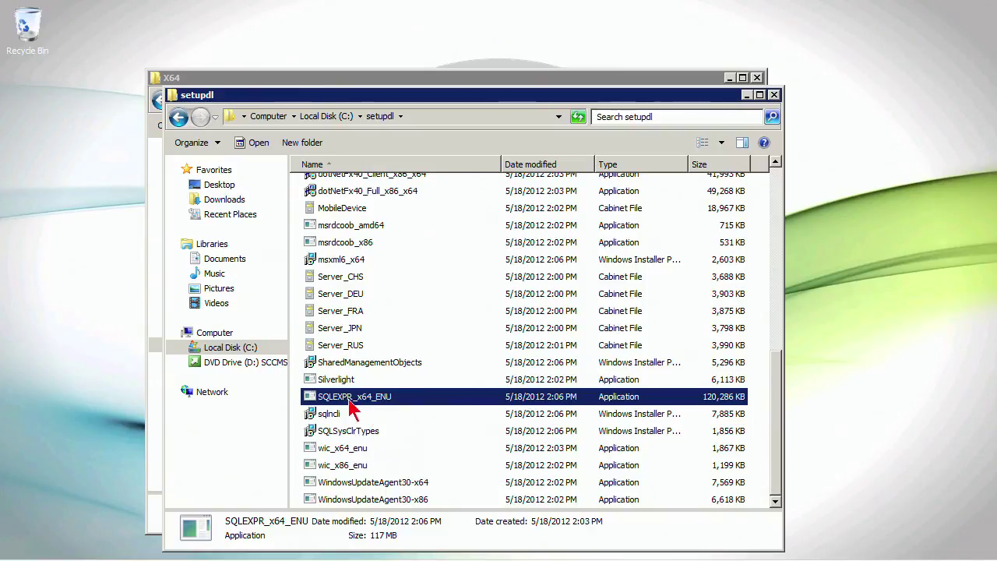
mouse_move(377, 410)
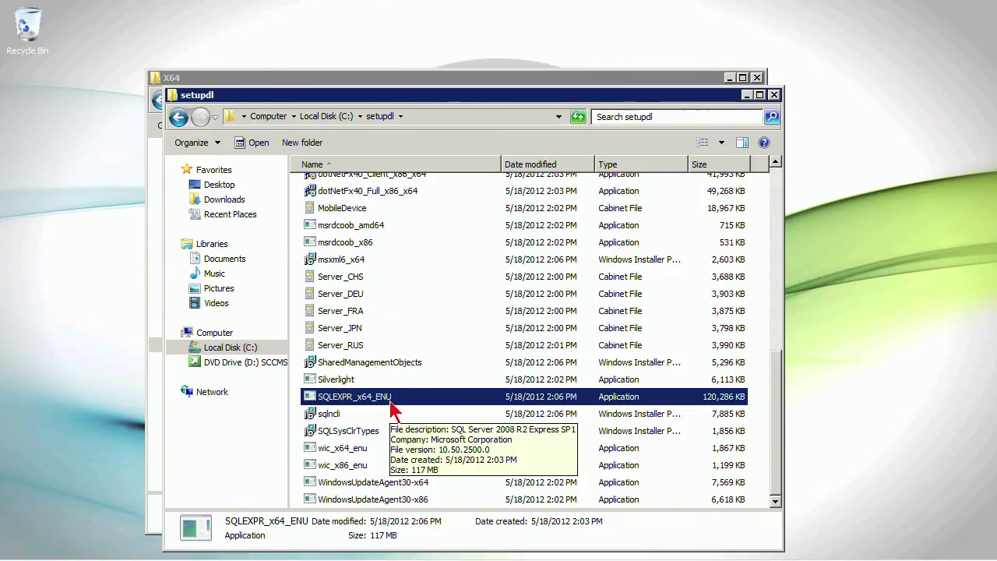
click(377, 484)
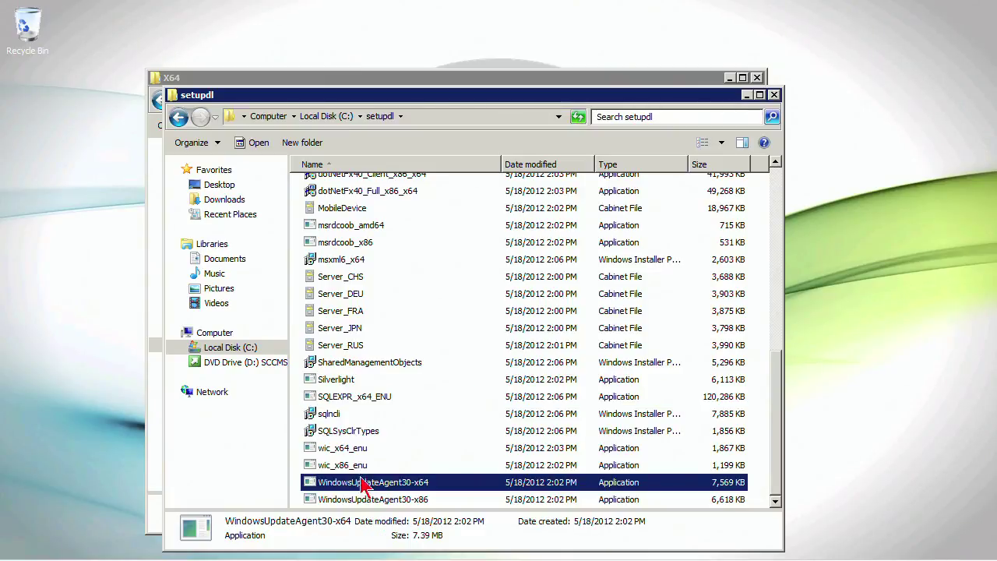
- Close the setupdl and X64 folder windows to return to the desktop
scroll(399, 388, up, 2)
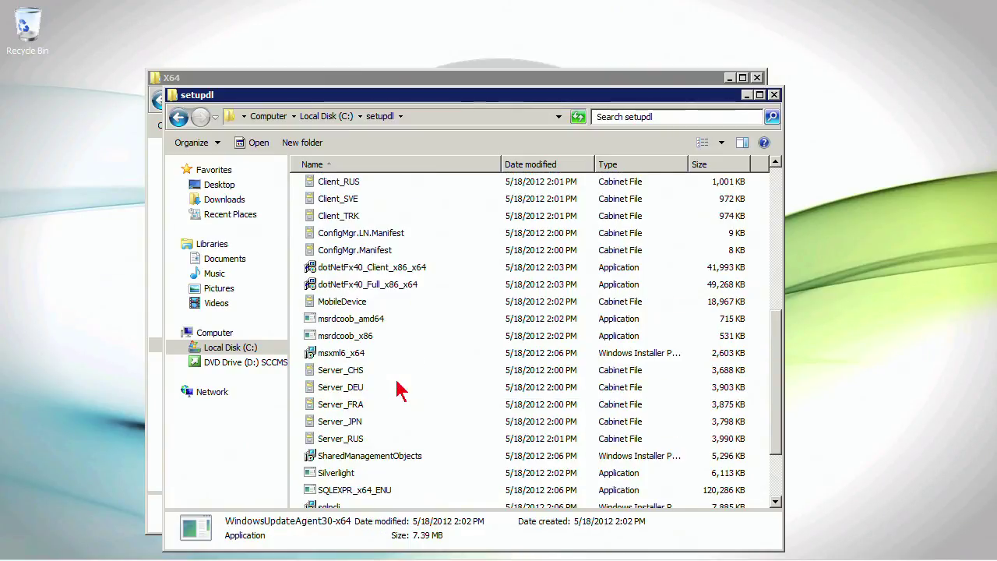
scroll(399, 388, up, 6)
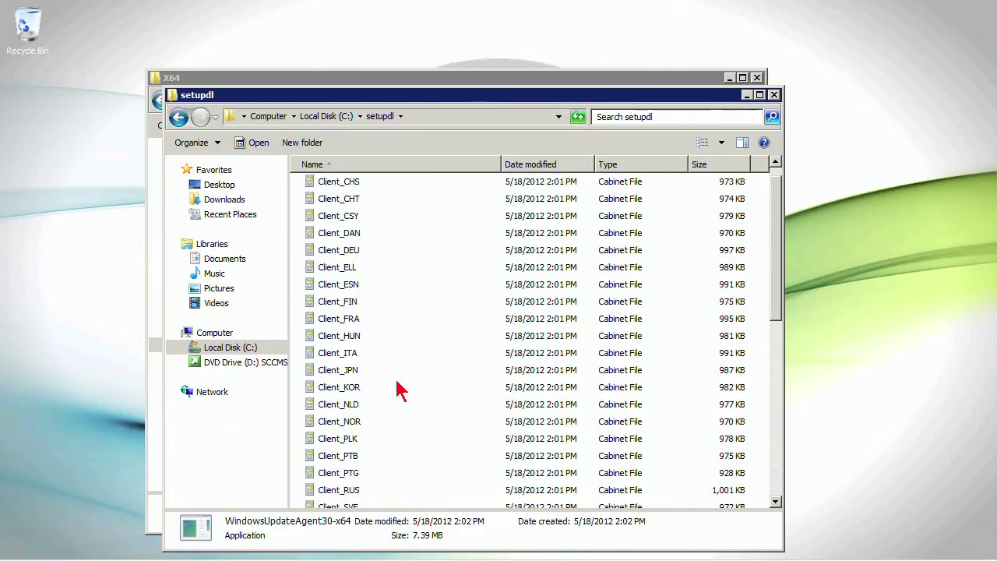
click(774, 94)
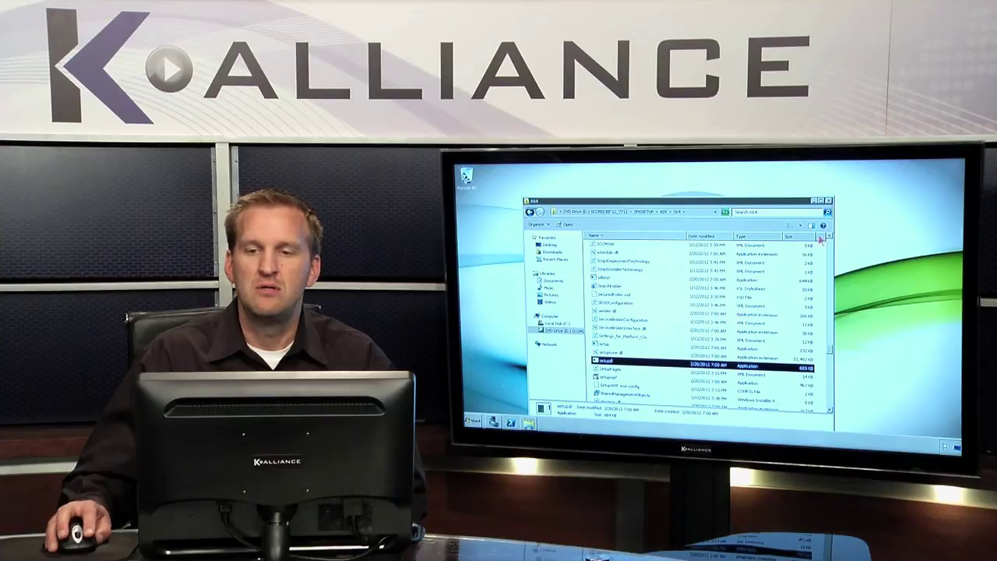
click(830, 205)
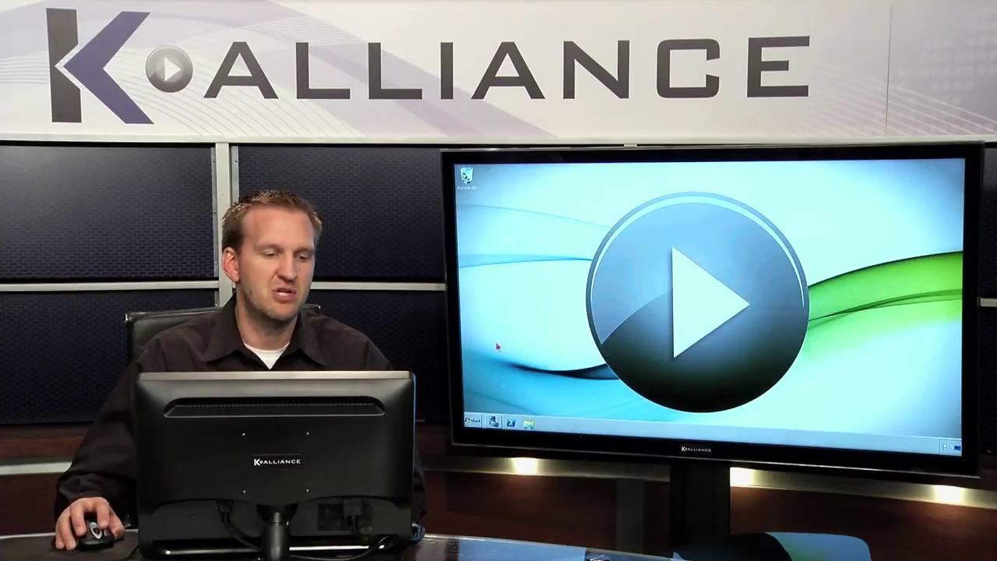